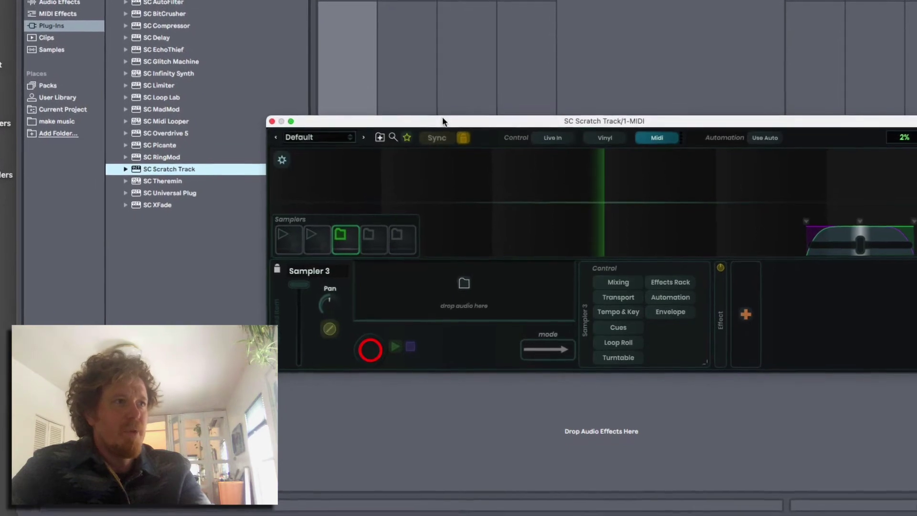
- Reposition the SC Scratch Track plug-in window and select Sampler 1
left_click_drag(447, 114, 460, 72)
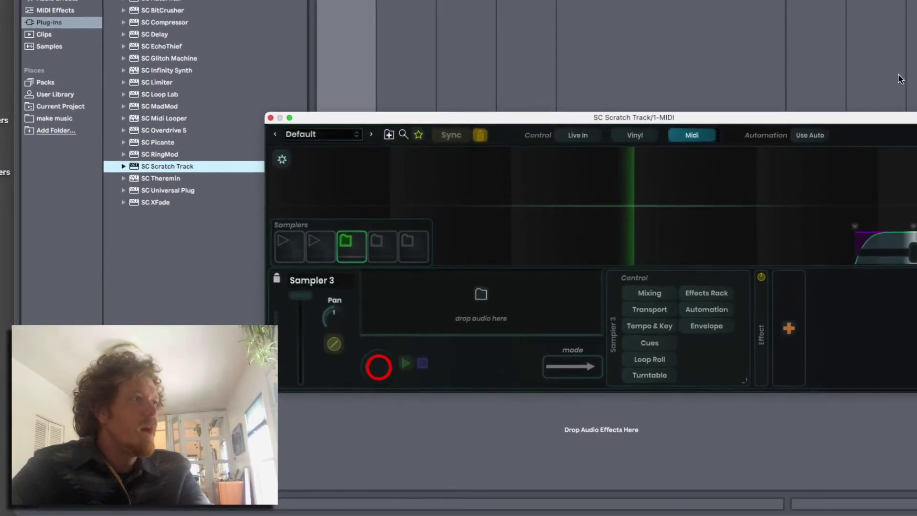
left_click_drag(897, 122, 816, 91)
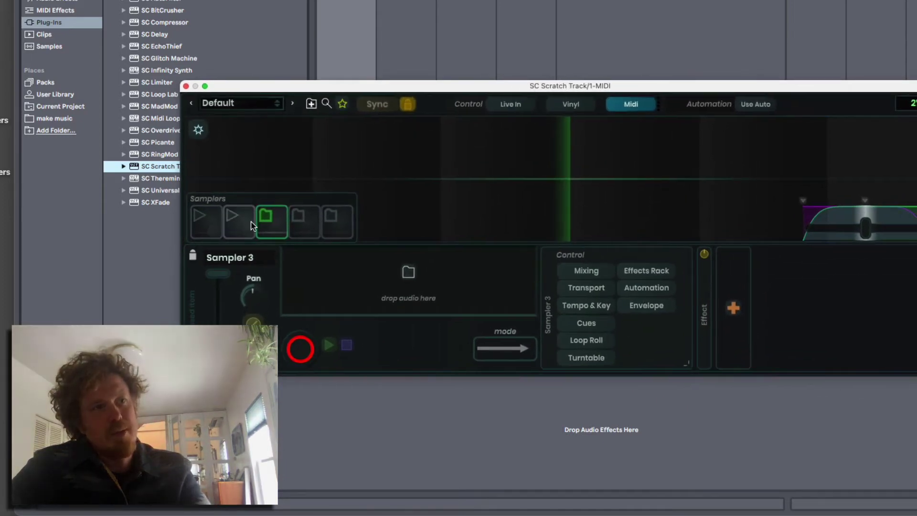
left_click(239, 221)
left_click(215, 229)
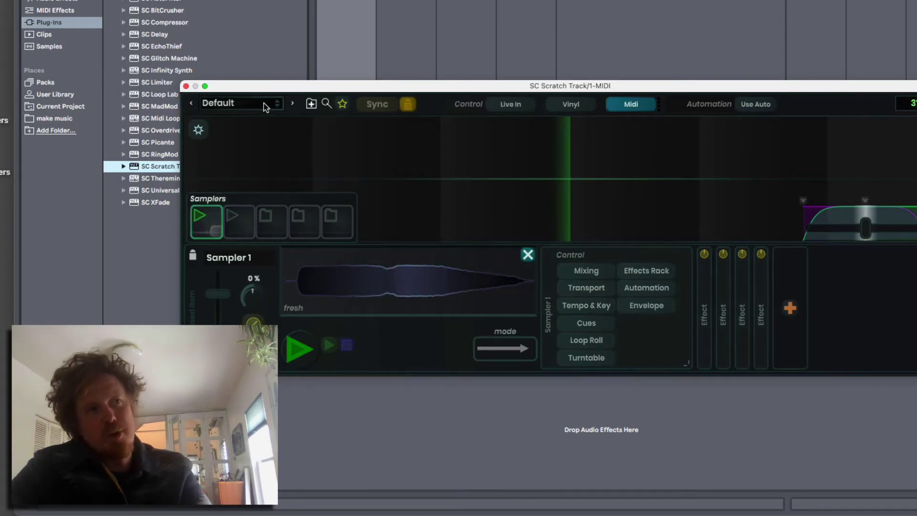
- Play the "fresh" sample in Sampler 1, try scratching it on the turntable display, and reselect Sampler 1
left_click(199, 216)
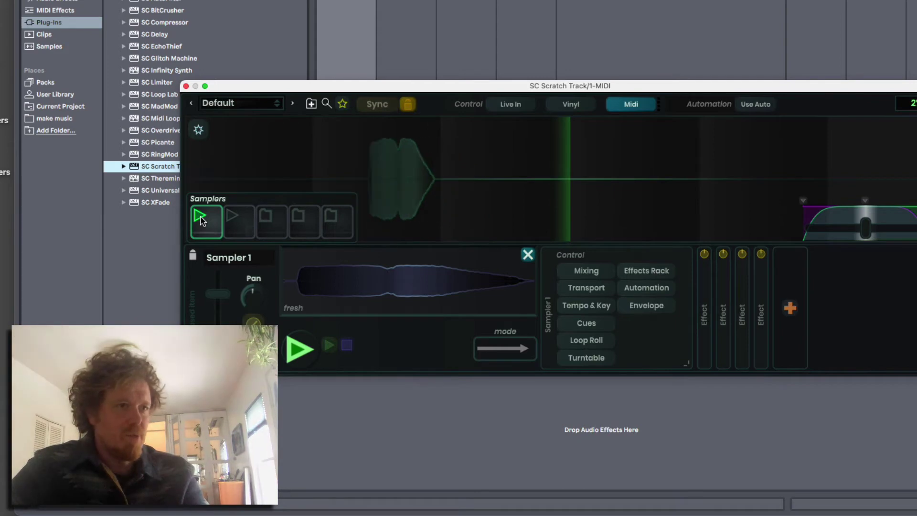
left_click(200, 216)
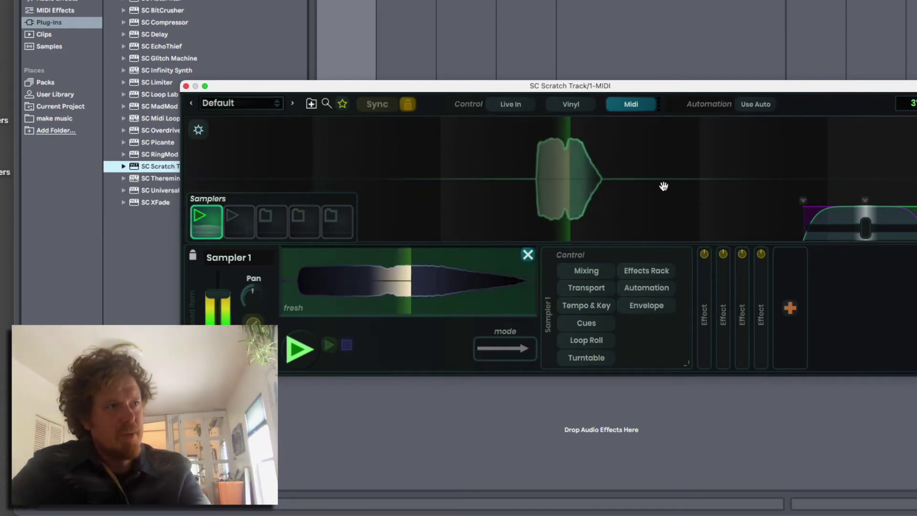
left_click(657, 183)
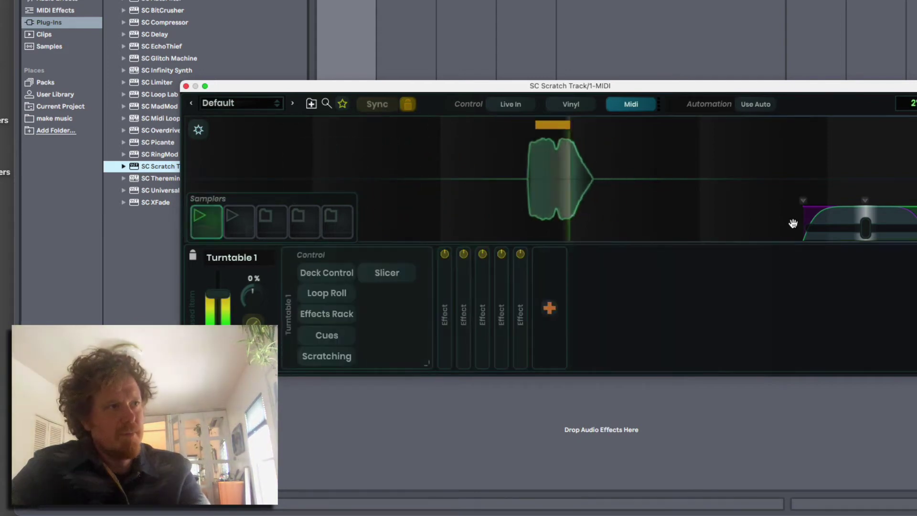
left_click(198, 212)
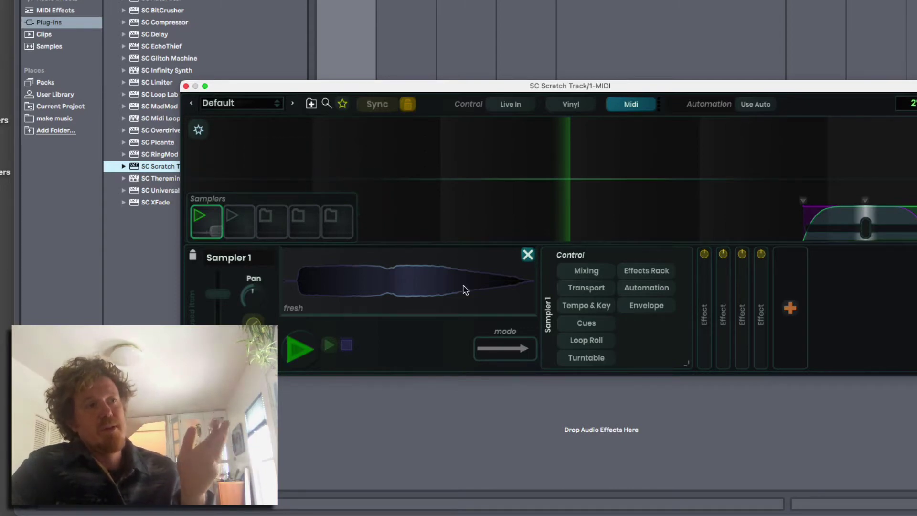
mouse_move(440, 283)
left_mouse_down()
mouse_move(301, 285)
mouse_move(446, 298)
left_mouse_up()
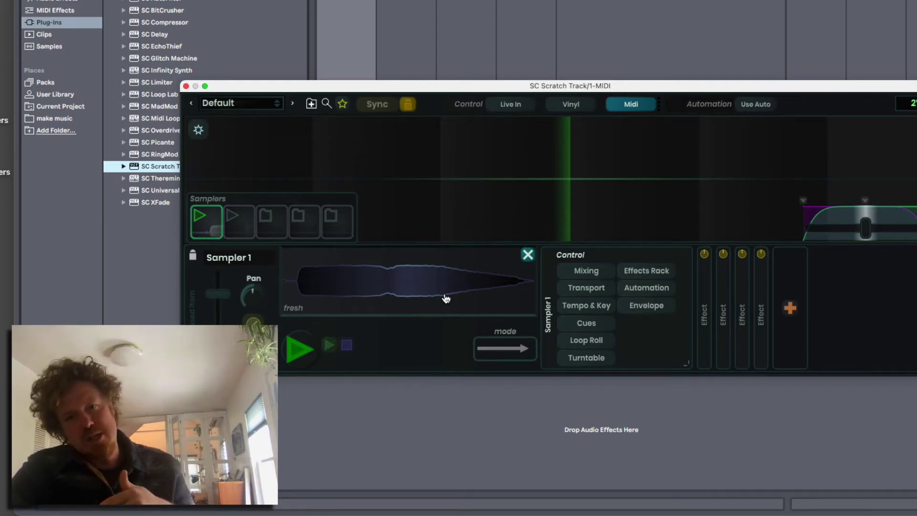
- View the presets in the plug-in's Core pack, keeping the Default preset
left_click(280, 105)
mouse_move(258, 121)
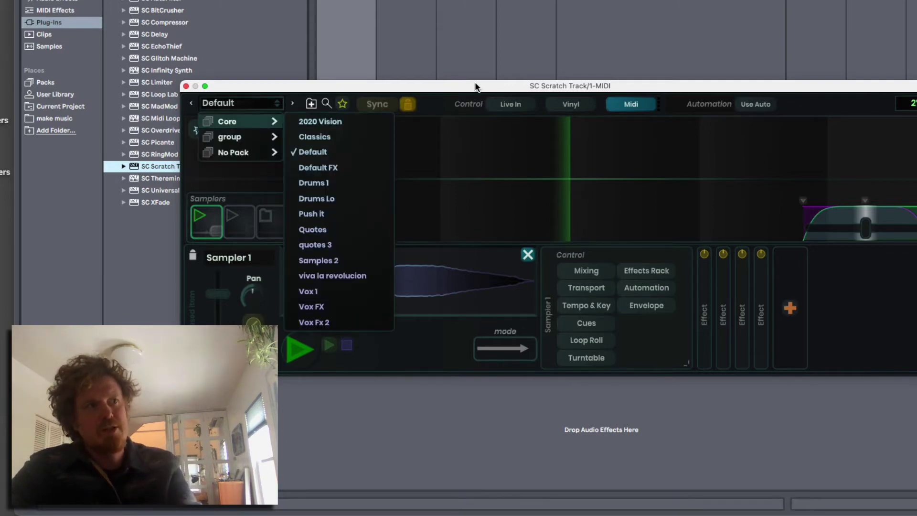
left_click(478, 219)
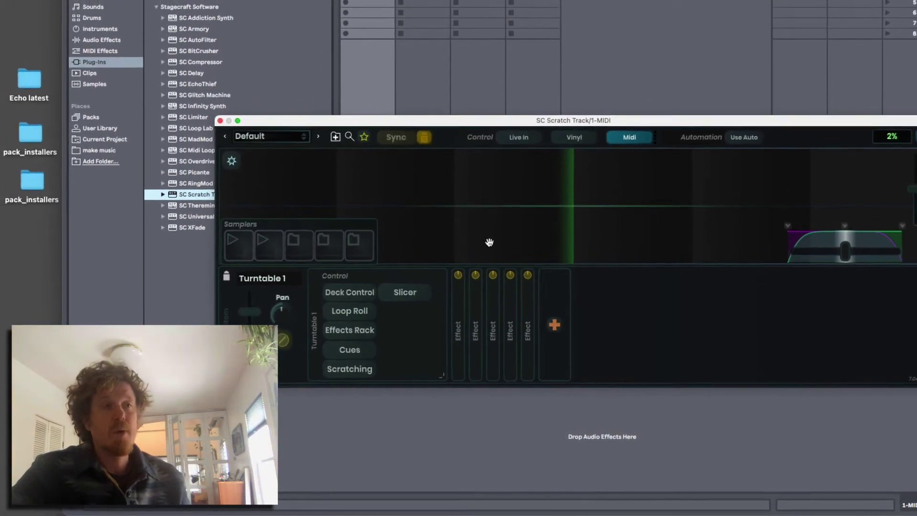
- Move the plug-in window aside, view the make music folder from the desktop, and close the folder window
left_click_drag(527, 136, 549, 167)
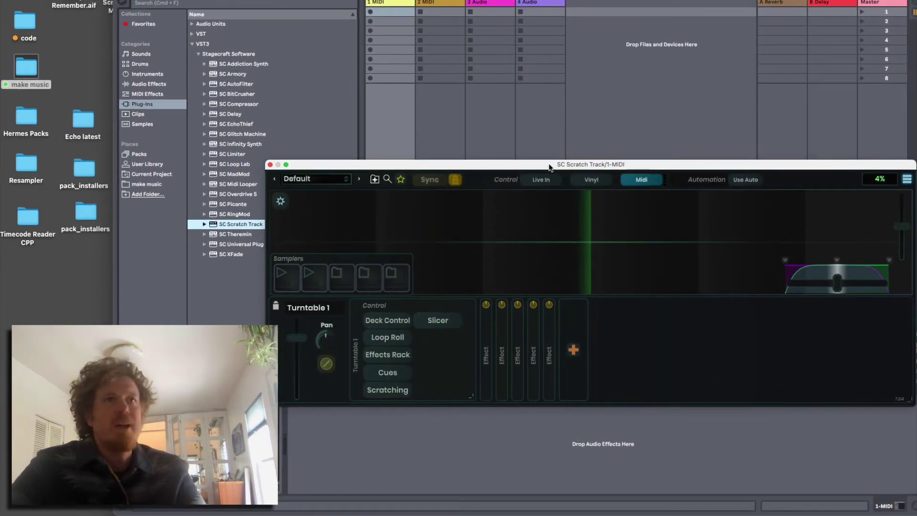
double_click(28, 67)
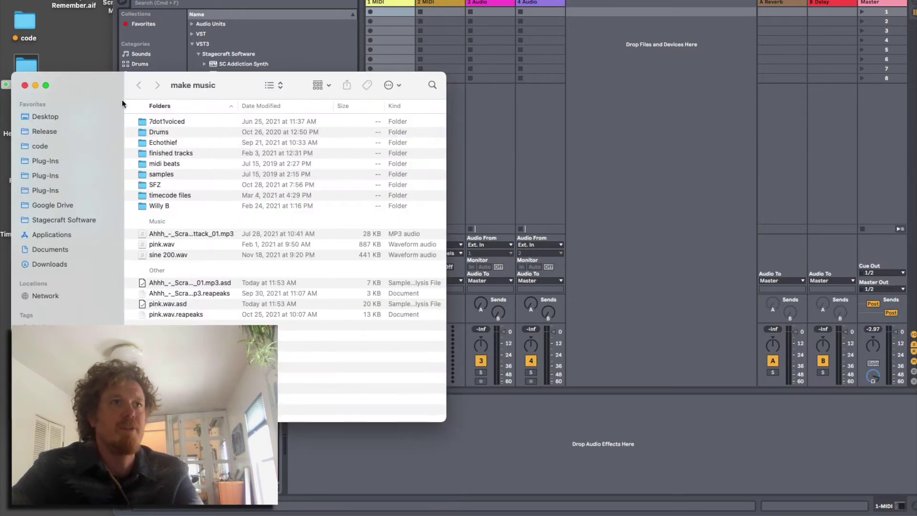
left_click(25, 86)
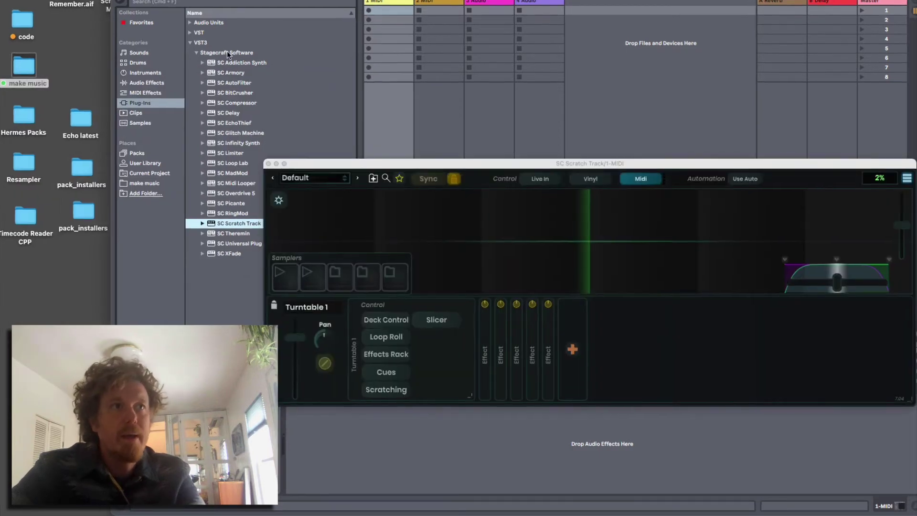
- Show the make music folder in Live's browser and select pink.wav
left_click(193, 44)
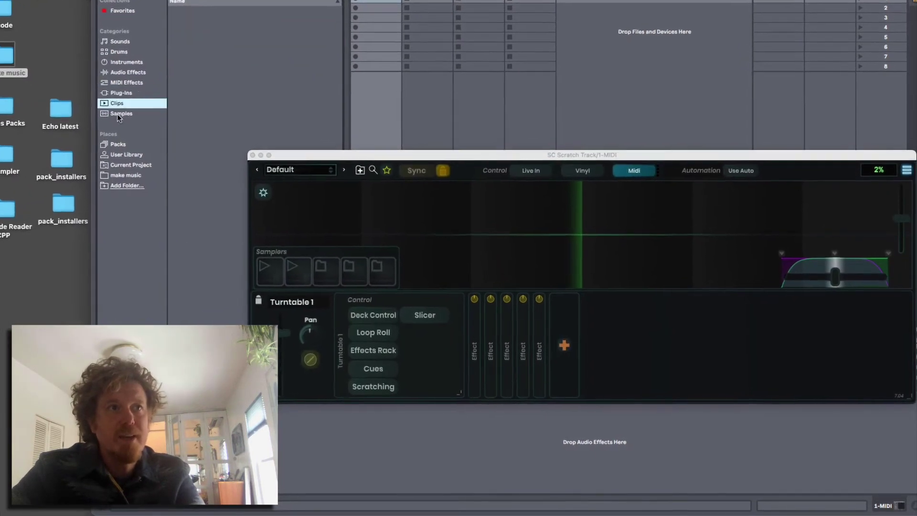
left_click(116, 116)
left_click(108, 165)
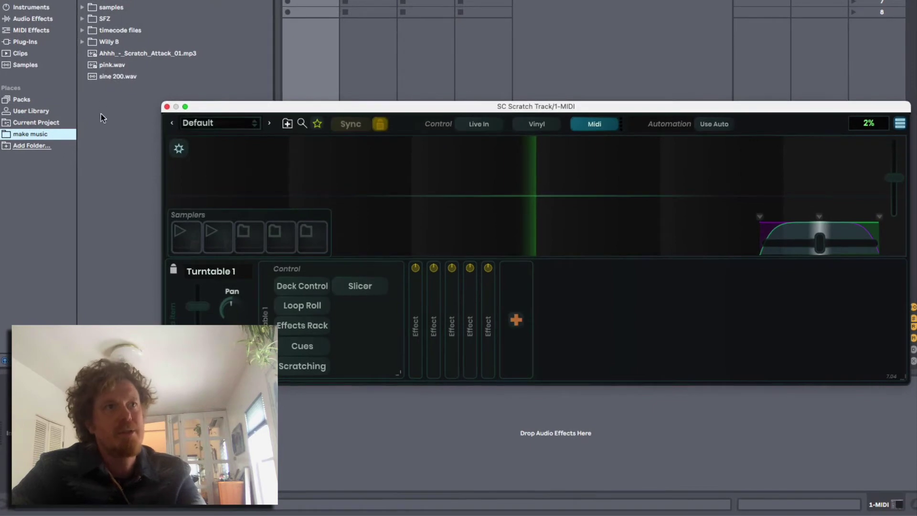
left_click(80, 26)
left_click(80, 26)
left_click(103, 65)
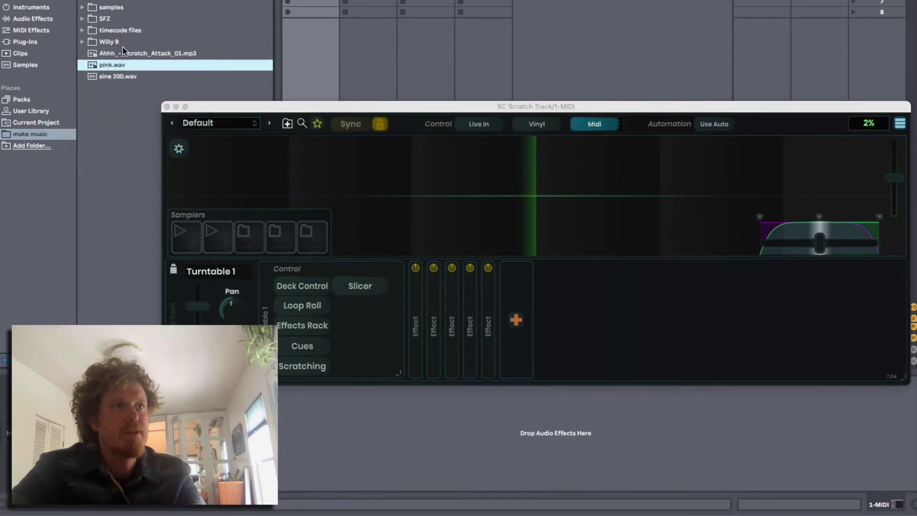
- Load Ahhh_-_Scratch_Attack_01.mp3 from Live's browser into Sampler 3
left_click(118, 54)
left_click_drag(110, 55, 383, 167)
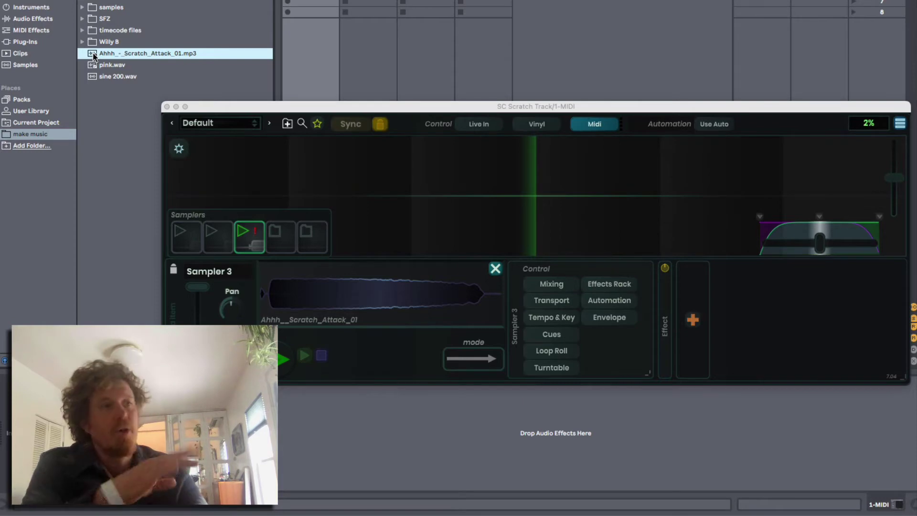
left_click(288, 251)
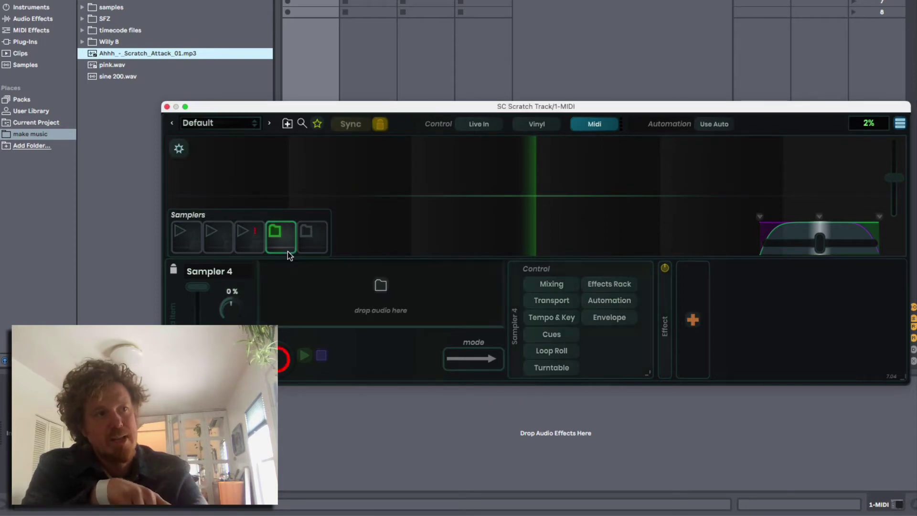
left_click(258, 247)
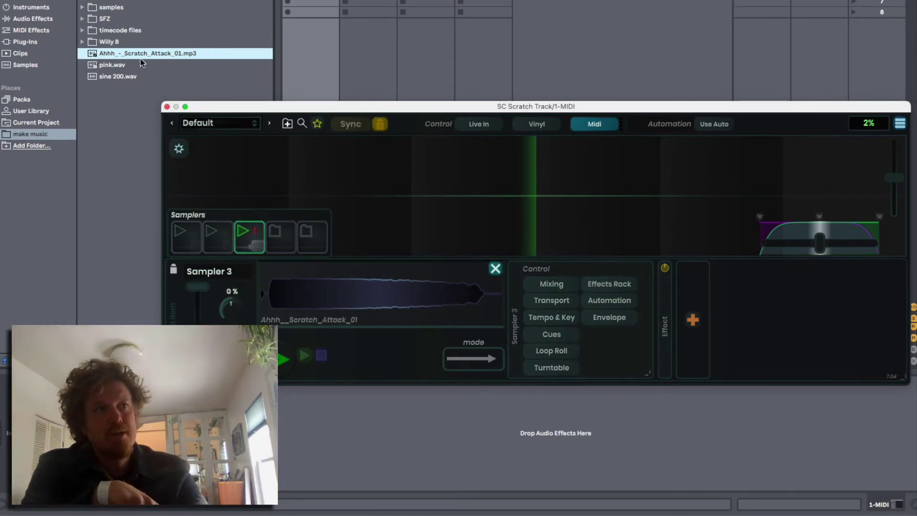
left_click_drag(115, 65, 250, 244)
left_click_drag(124, 53, 250, 242)
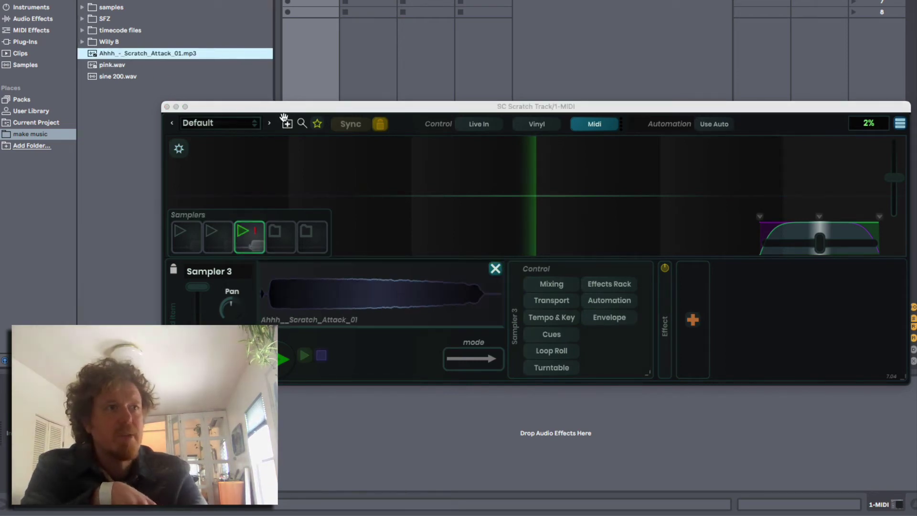
left_click(250, 247)
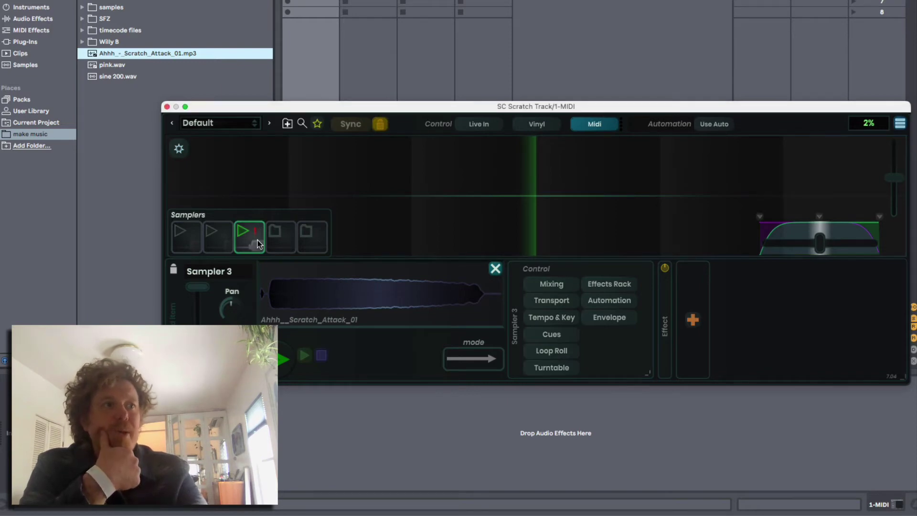
- Load Ahhh_-_Scratch_Attack_01.mp3 from the browser into the empty Sampler 4
left_click(280, 242)
left_click_drag(121, 48, 279, 246)
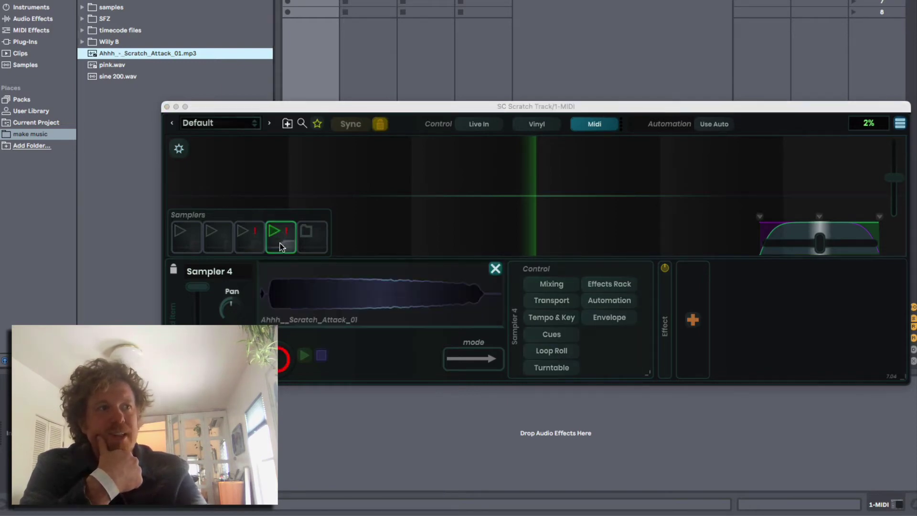
left_click_drag(117, 66, 284, 216)
- Place Ahhh_-_Scratch_Attack_01.mp3 on the waveform area of Sampler 3
left_click_drag(258, 243, 251, 244)
left_click(125, 54)
left_click_drag(125, 52, 325, 296)
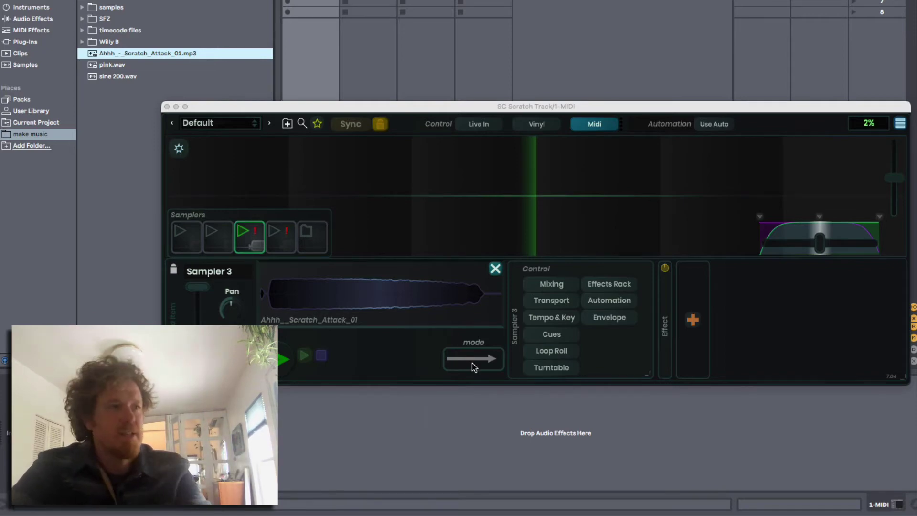
- Clear the sample from Sampler 3 and review the audio source options for the empty slot
left_click(495, 268)
left_click(381, 285)
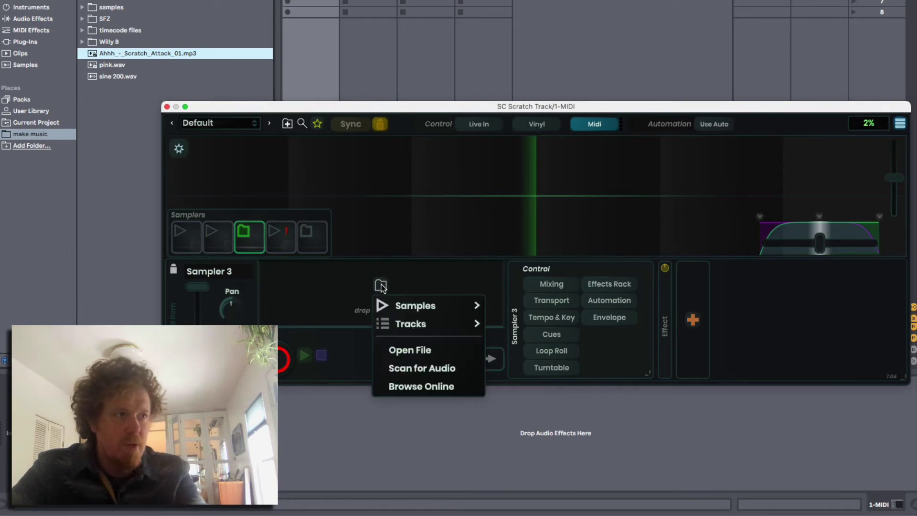
left_click(281, 314)
left_click(244, 232)
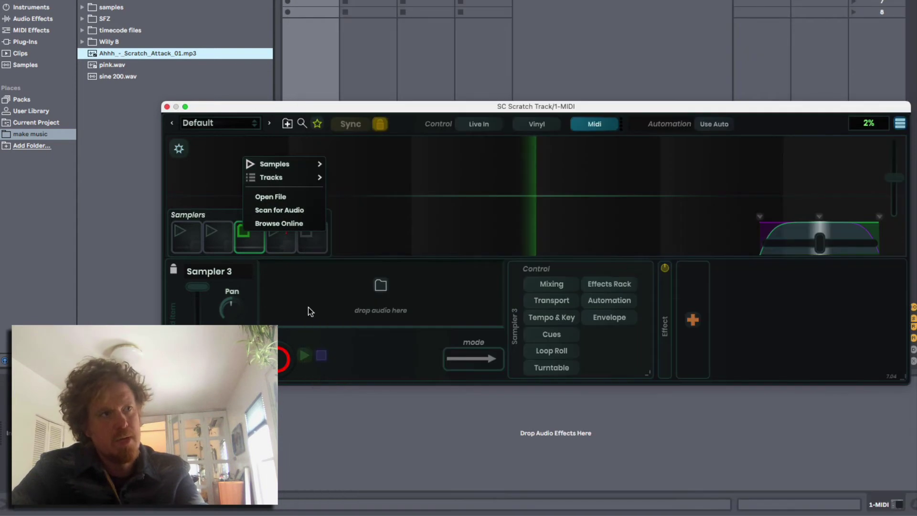
left_click(294, 289)
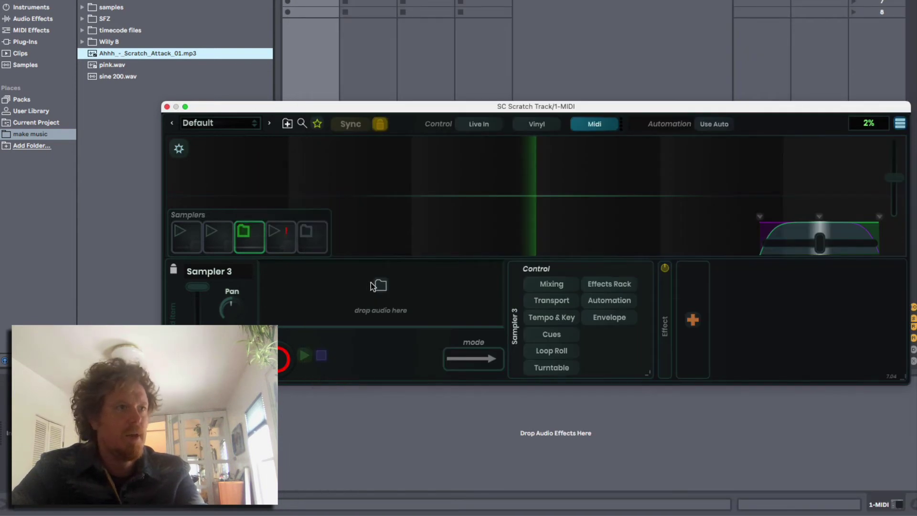
left_click(244, 232)
left_click(268, 288)
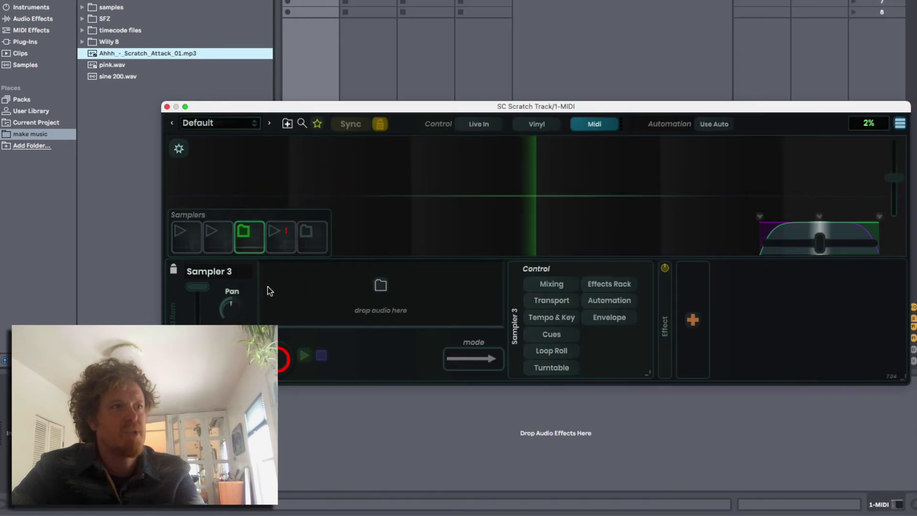
- Load Scratch_Sample_MegaMix.mp3 from the Desktop folder into Sampler 3 with Open File
left_click(381, 286)
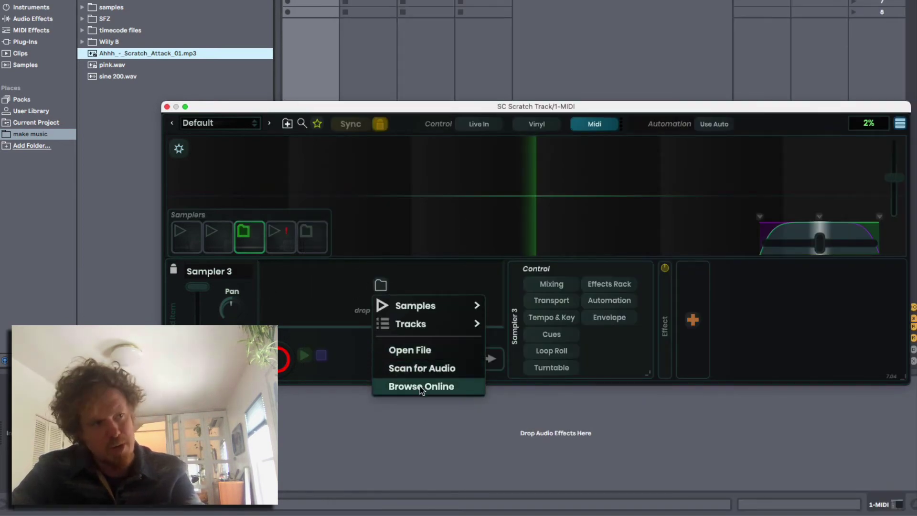
left_click(420, 350)
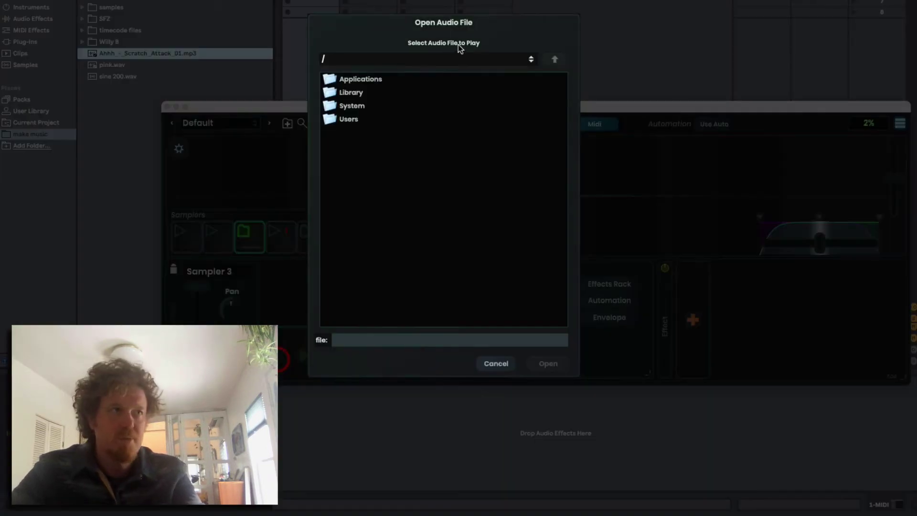
left_click(530, 59)
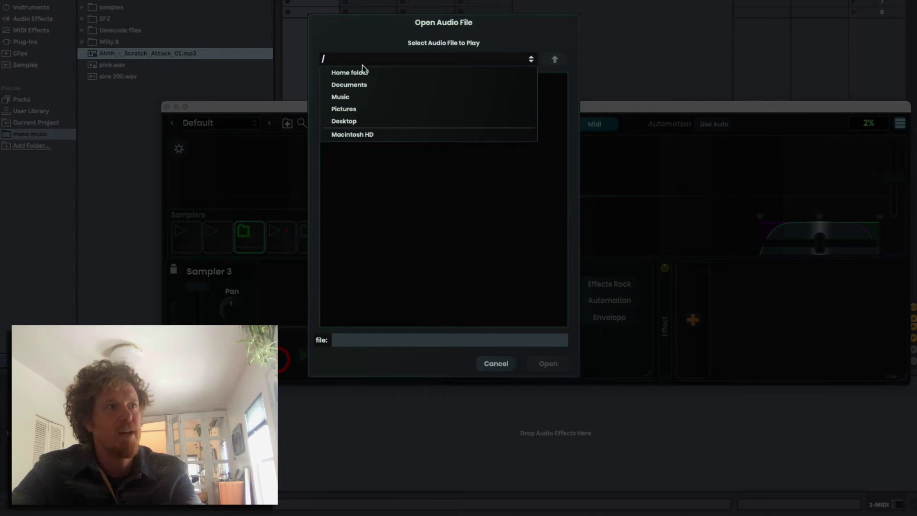
left_click(351, 122)
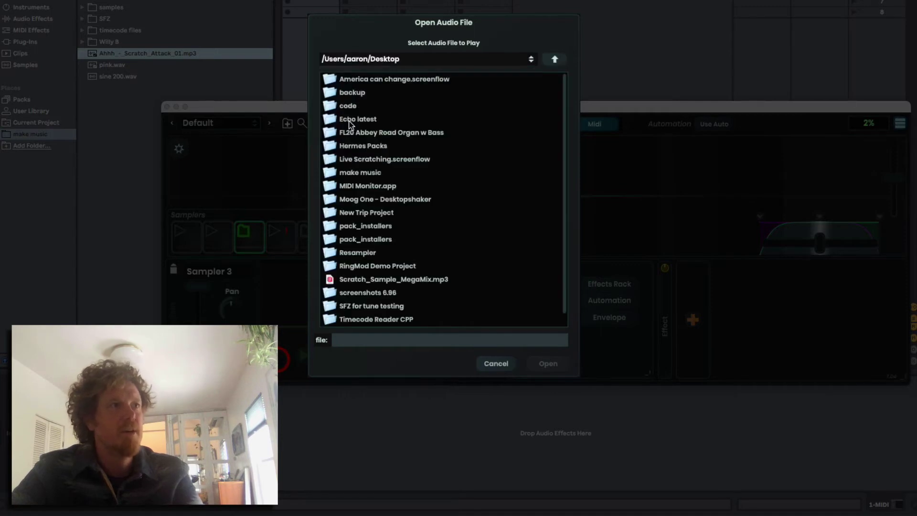
left_click(371, 278)
left_click(547, 365)
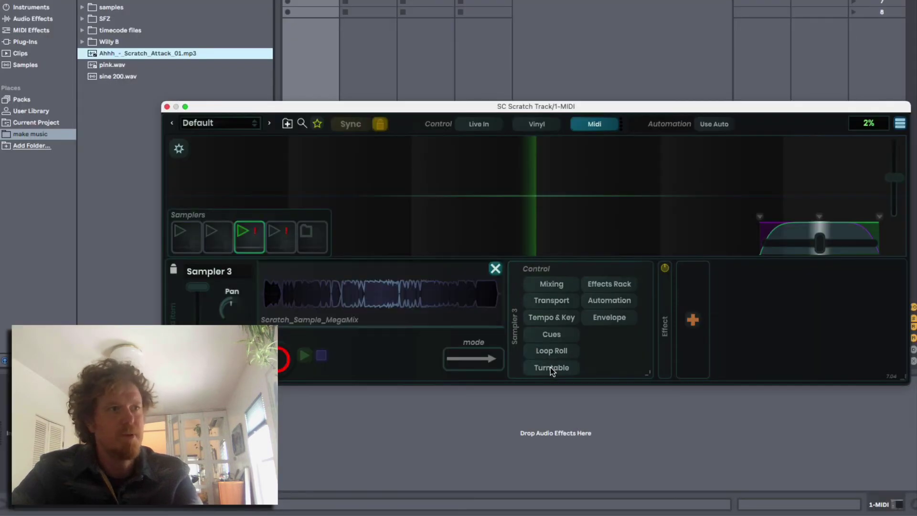
- Audition different points of the MegaMix sample in Sampler 3, and select Sampler 4
left_click(327, 305)
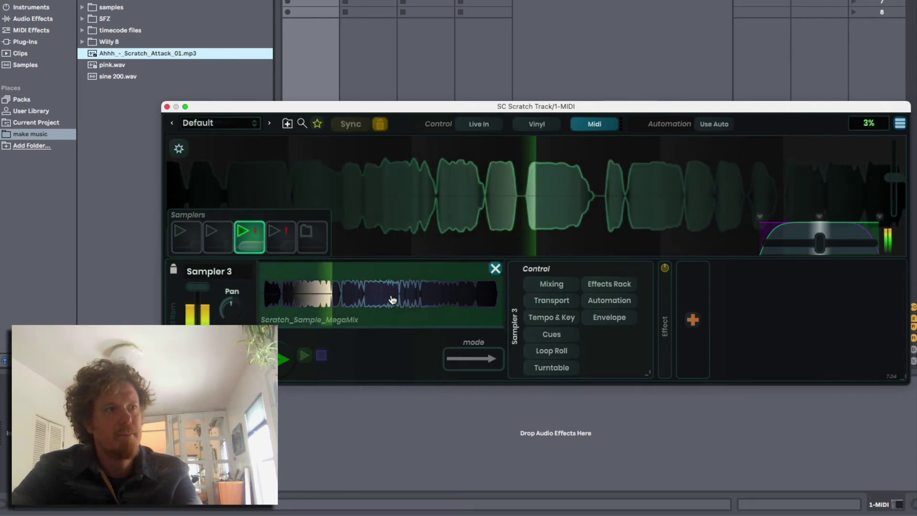
left_click(462, 302)
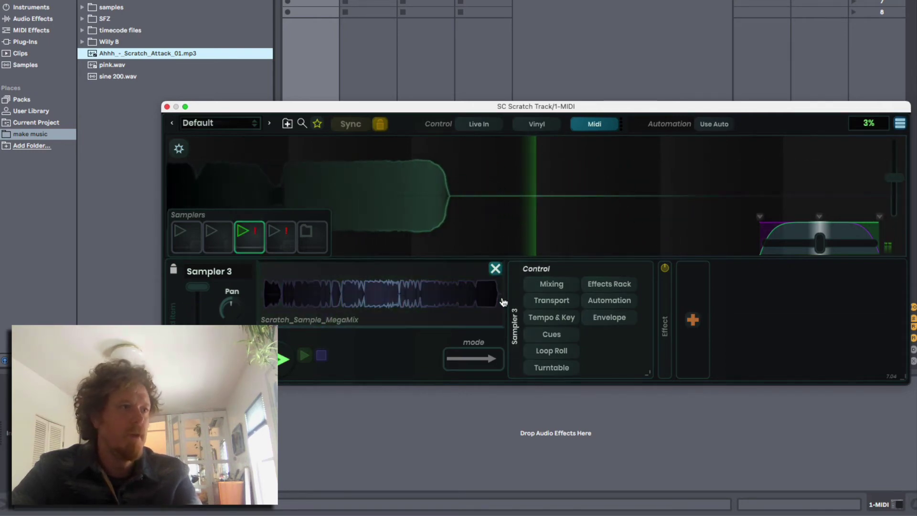
left_click(281, 239)
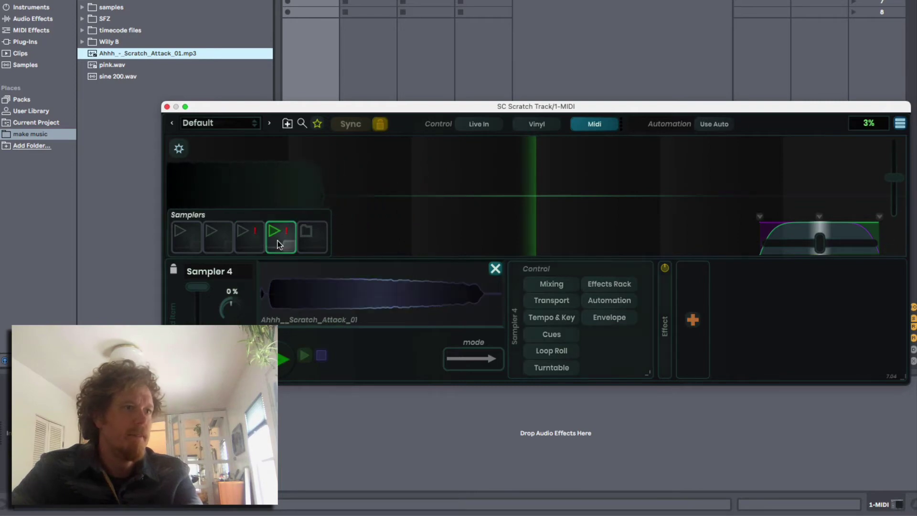
- Clear the MegaMix sample from Sampler 3 and open Scan for Audio for the empty slot
left_click(251, 241)
left_click(283, 243)
left_click(248, 242)
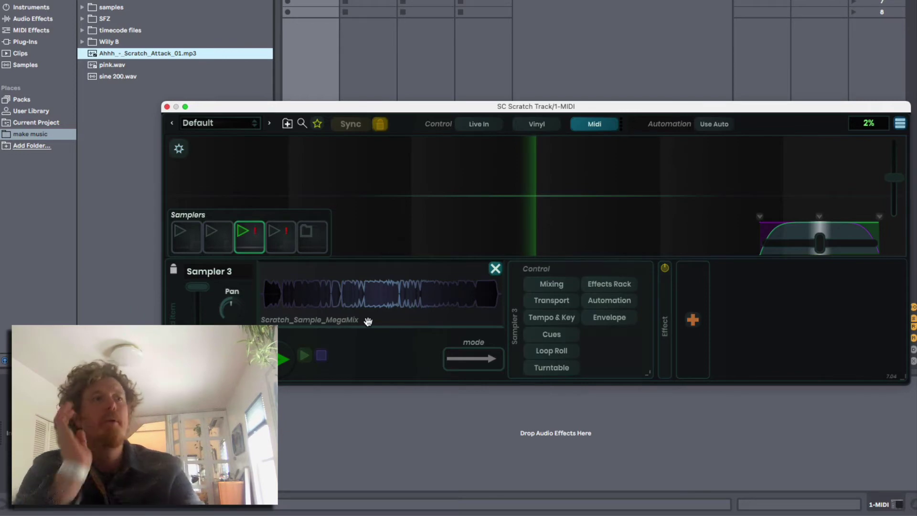
left_click(495, 269)
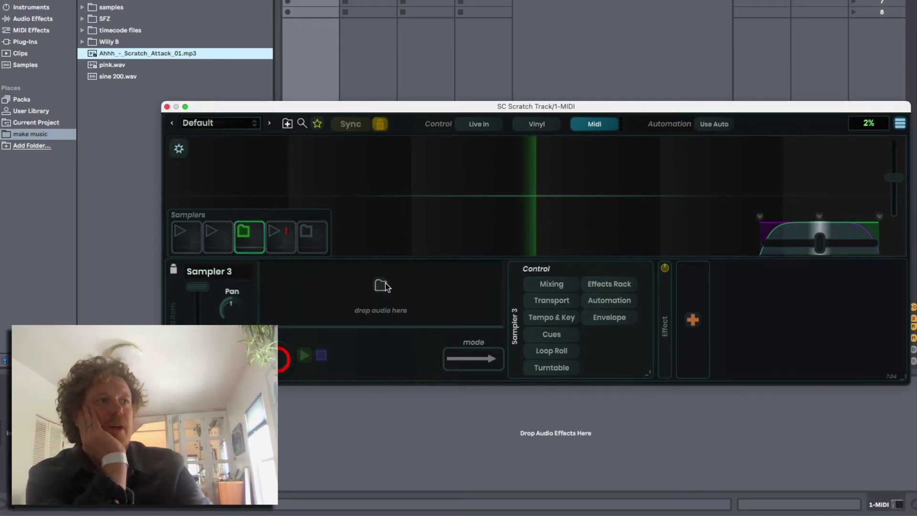
left_click(383, 286)
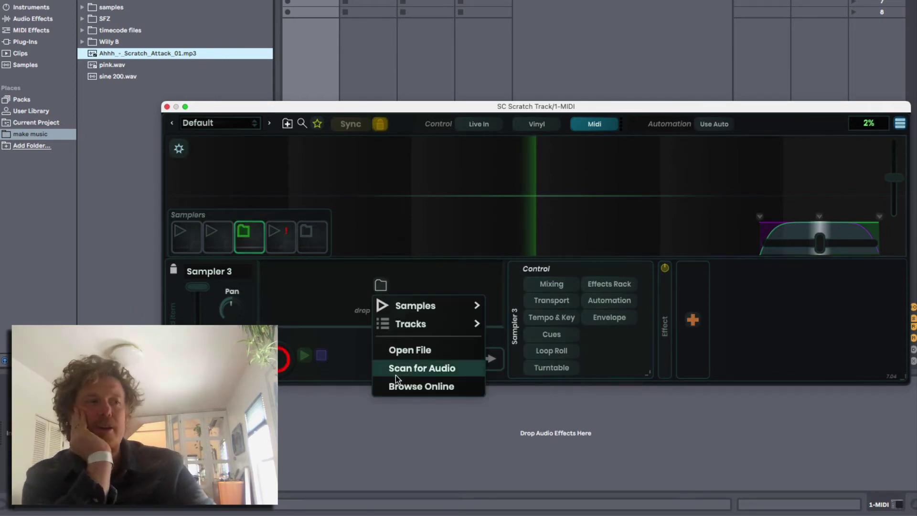
left_click(396, 372)
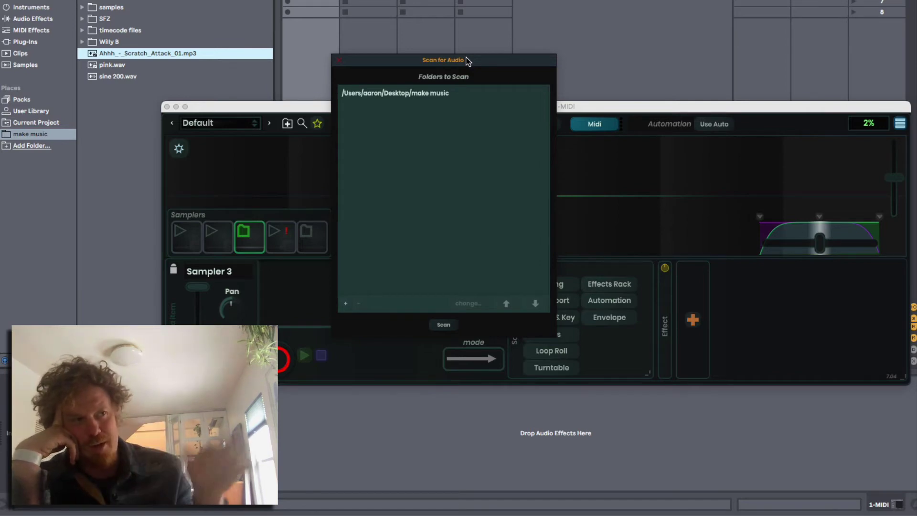
- Remove the make music folder from the folders to scan and add it again from the Desktop
left_click(449, 93)
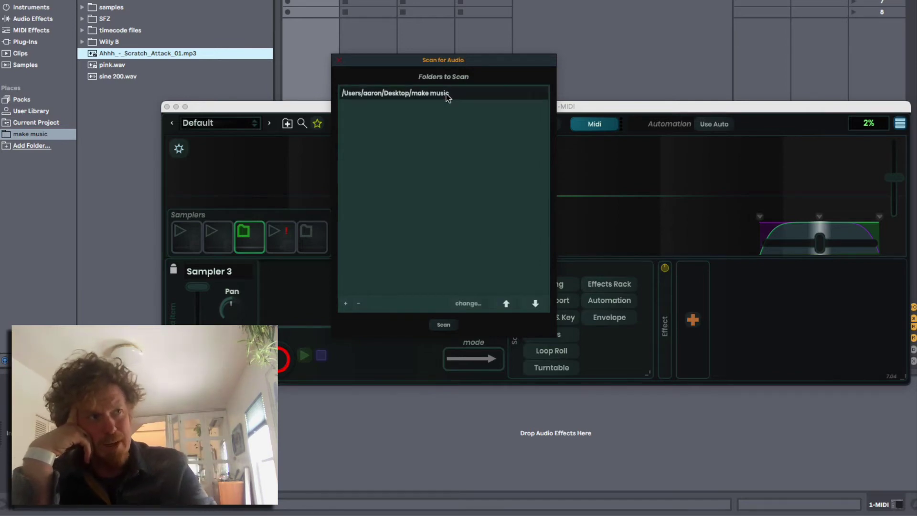
left_click(359, 303)
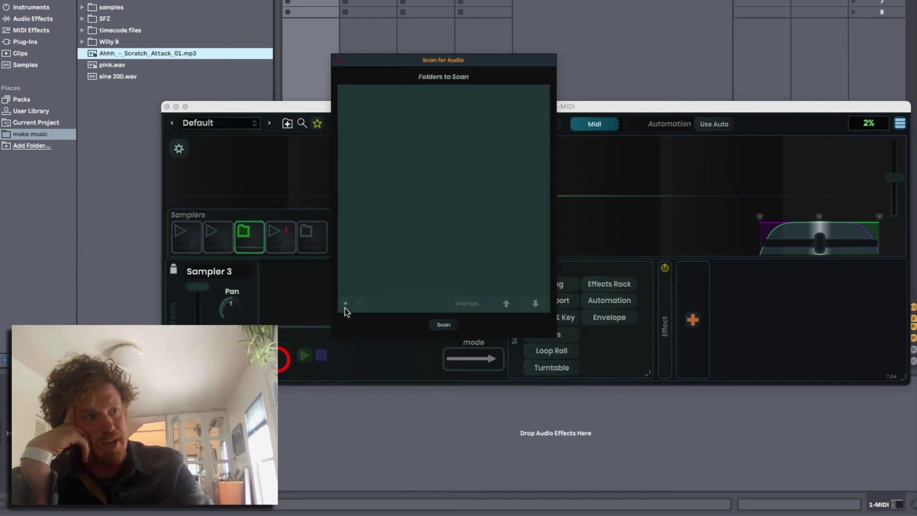
left_click(346, 304)
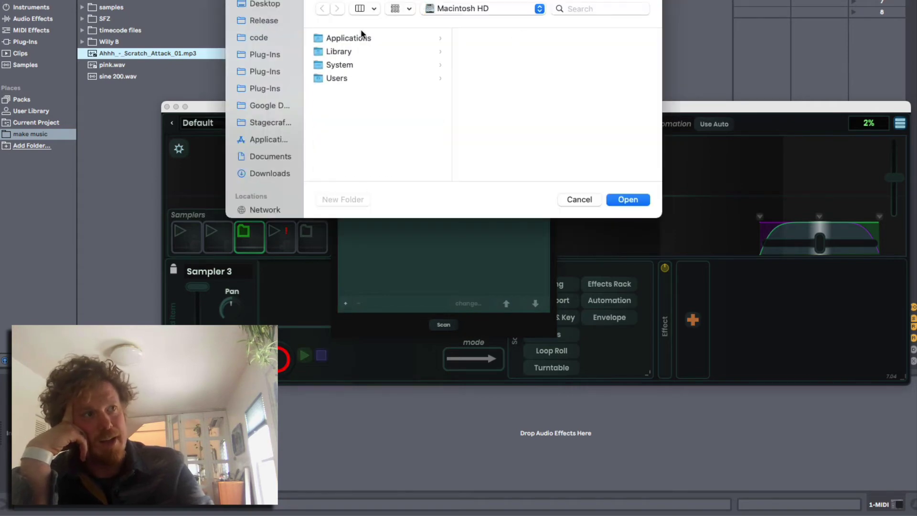
left_click(265, 6)
scroll(348, 124, "down", 5)
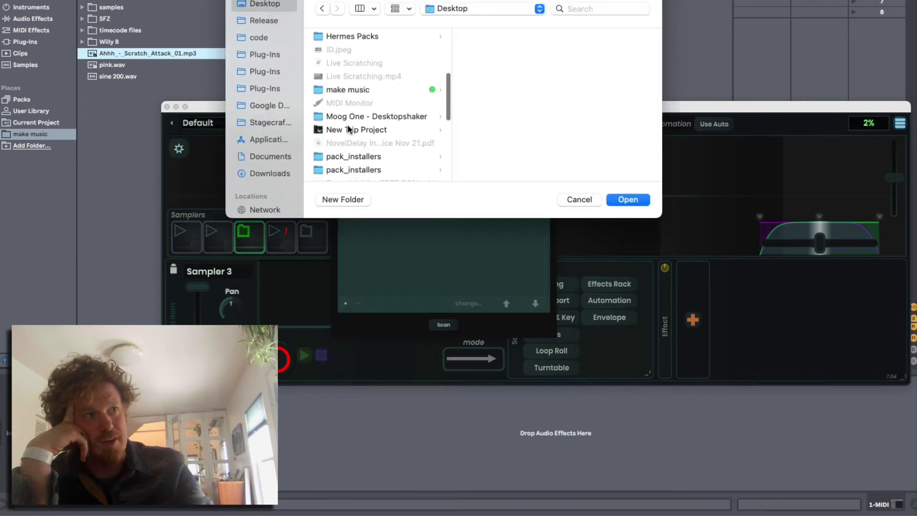
left_click(356, 91)
left_click(627, 199)
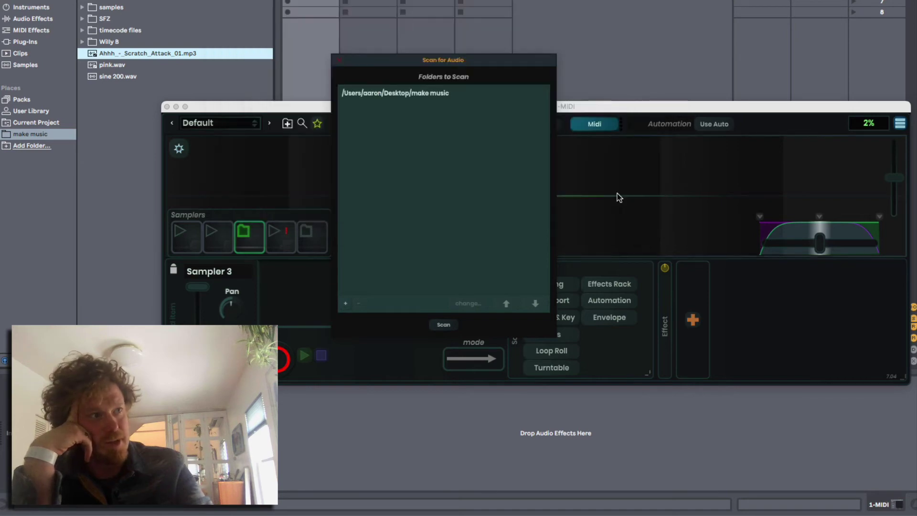
- Start scanning the make music folder for audio, stop the scan early and close the scan window
left_click(444, 325)
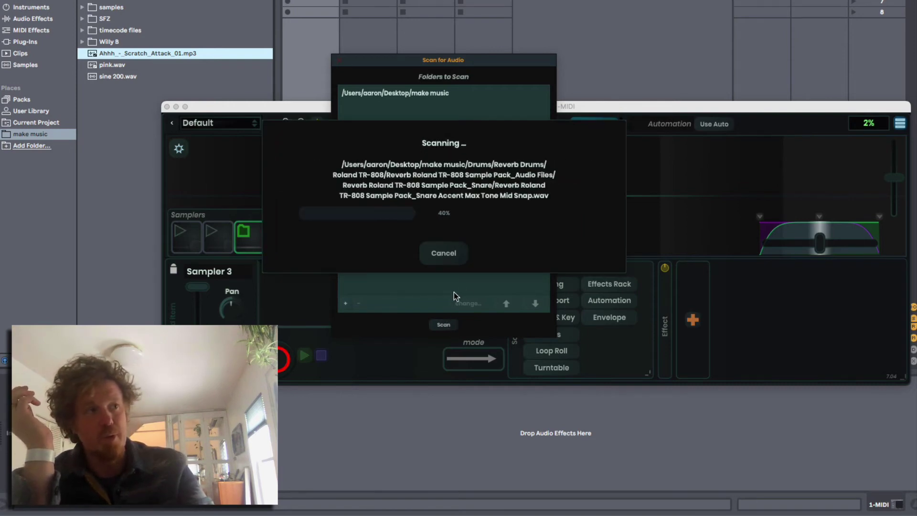
left_click(444, 253)
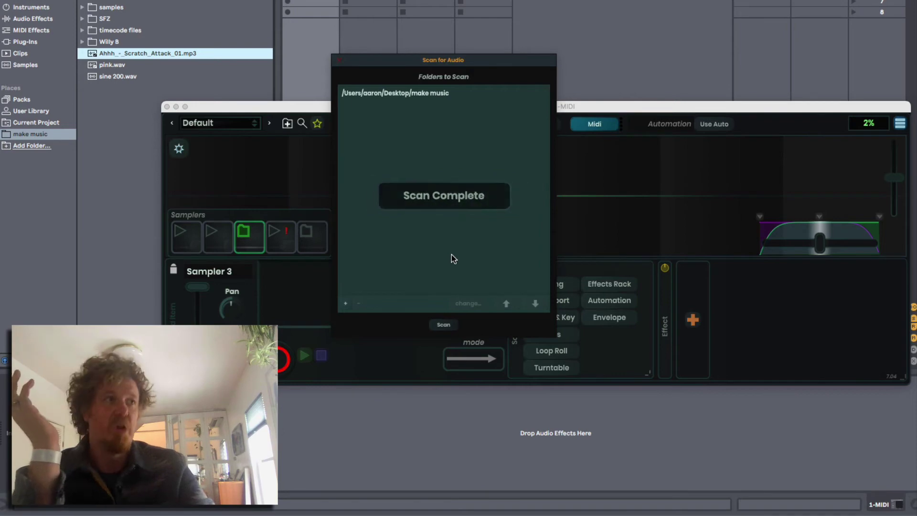
left_click(339, 60)
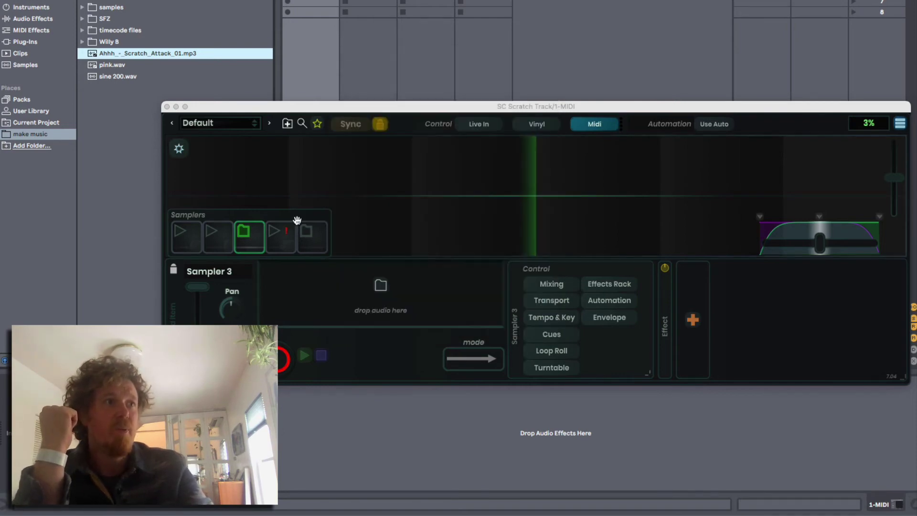
- Examine the scanned Samples and Tracks lists for Sampler 3, including the Reverb Univox Rhythm Machine and Kit 13 - Acoustic folders
left_click(243, 234)
left_click(243, 234)
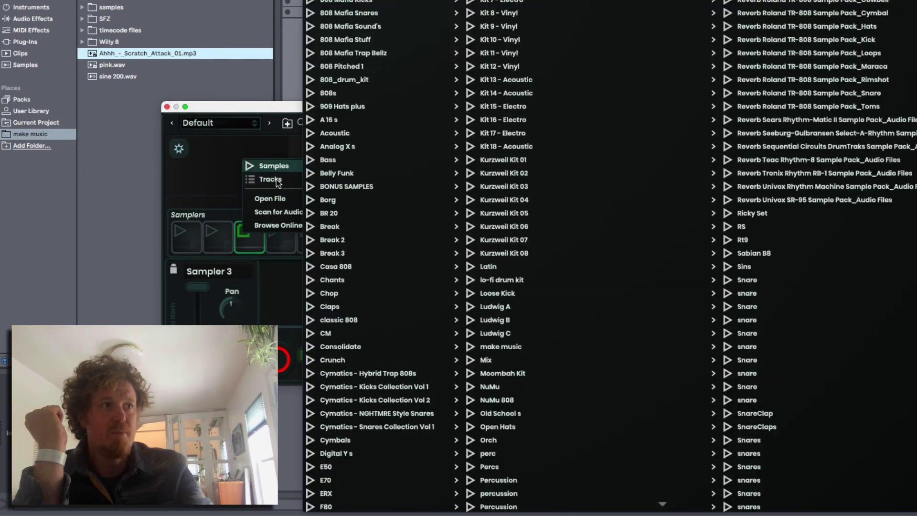
mouse_move(275, 184)
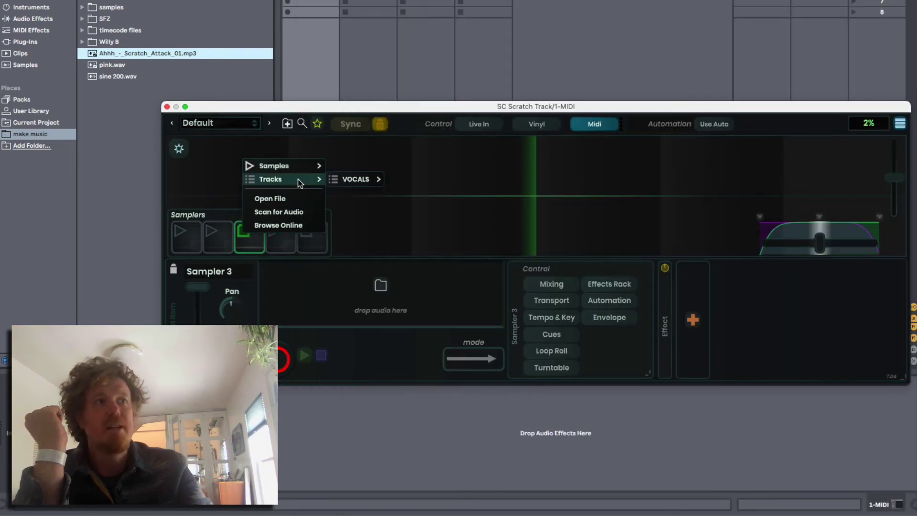
mouse_move(344, 186)
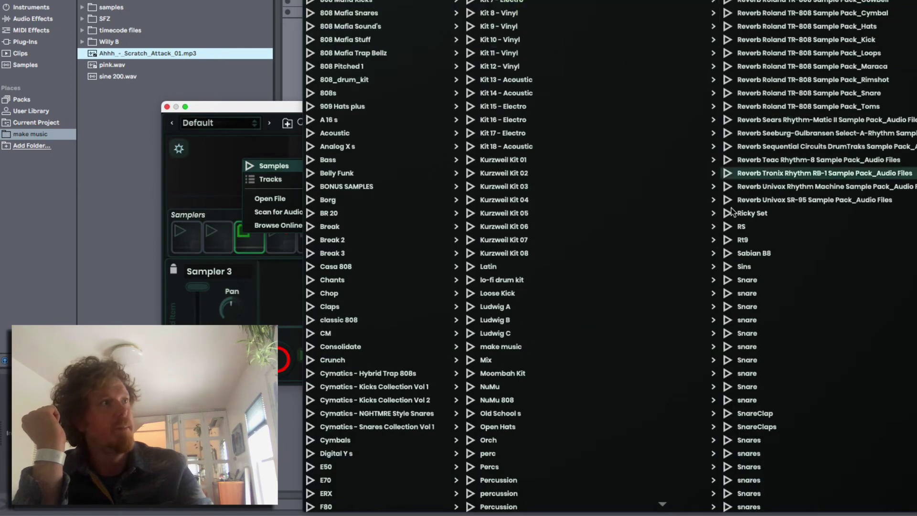
mouse_move(564, 16)
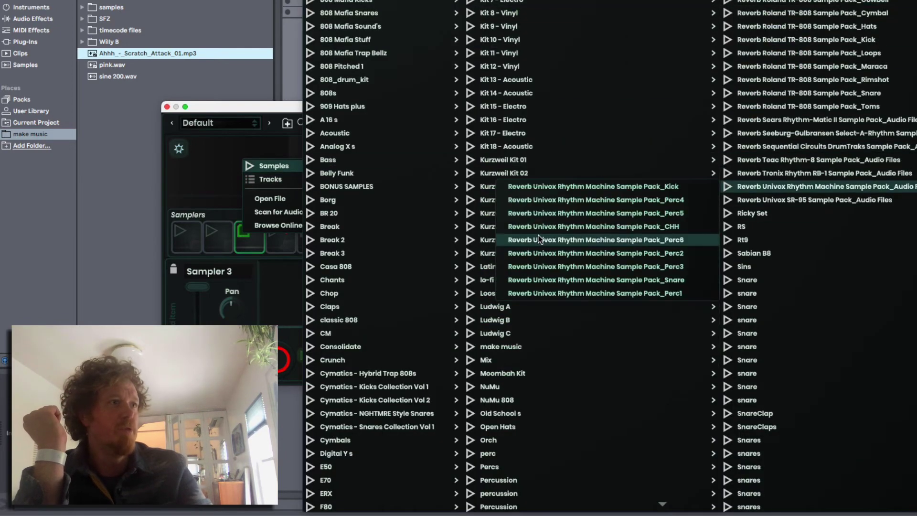
mouse_move(357, 145)
mouse_move(547, 79)
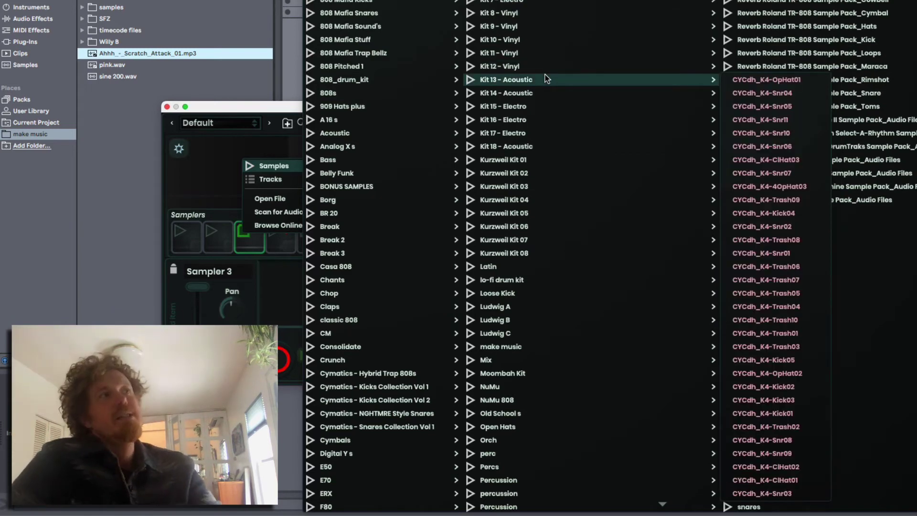
mouse_move(691, 342)
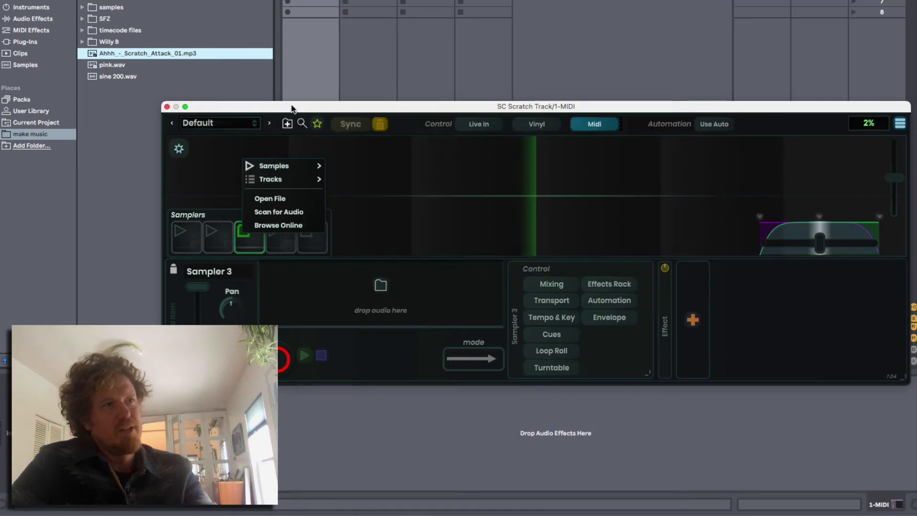
left_click(425, 237)
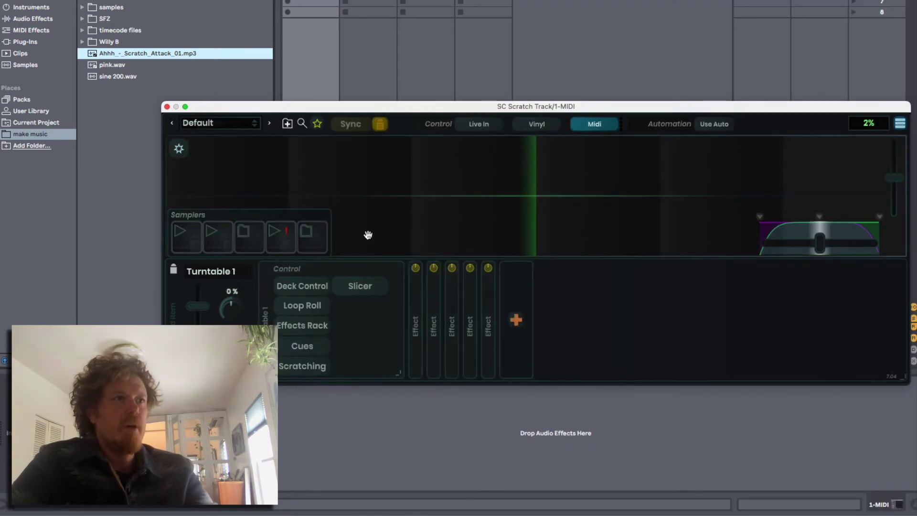
- Clear the Ahhh scratch sample from Sampler 4 and open Browse Online for the empty slot
left_click(285, 244)
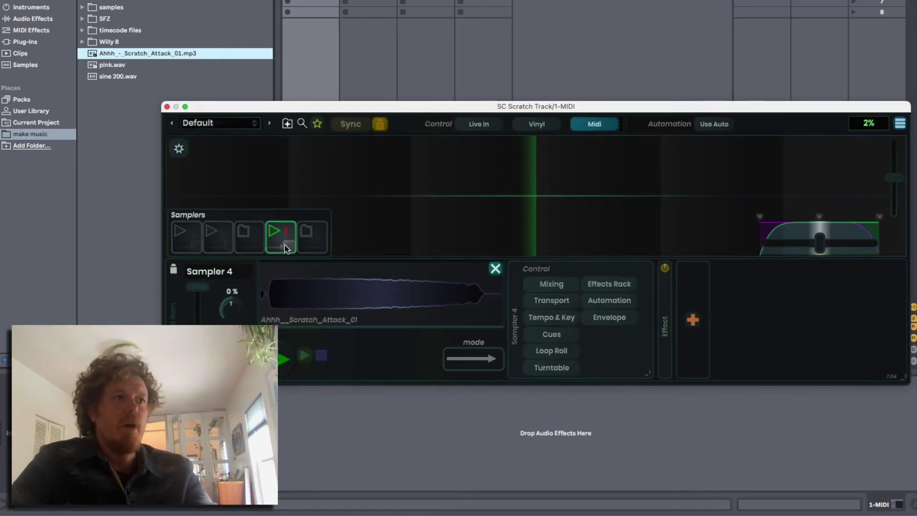
left_click(495, 269)
left_click(380, 286)
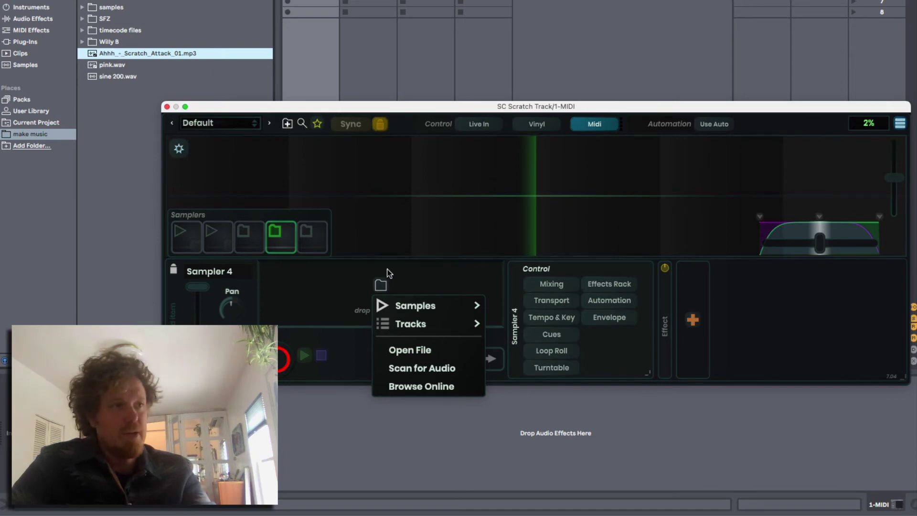
left_click(414, 387)
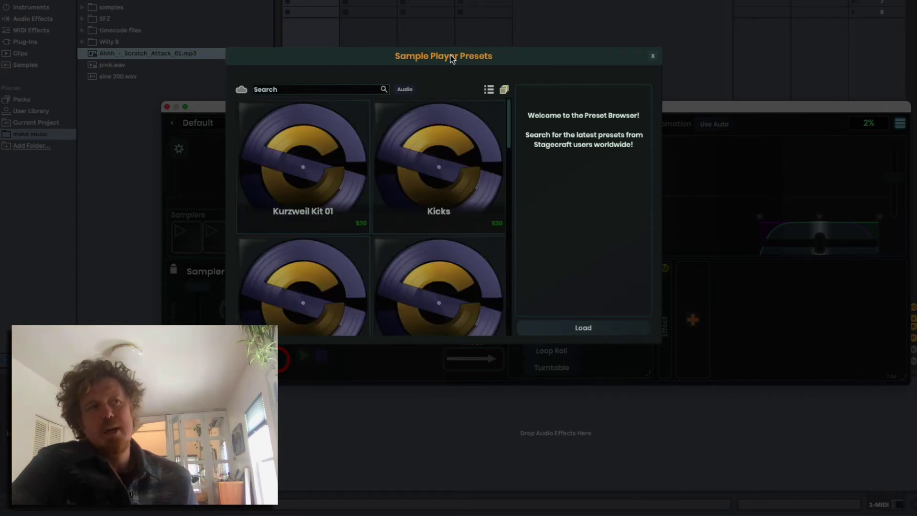
- Search the online sample presets for "west" and look through the matching packs
left_click(294, 91)
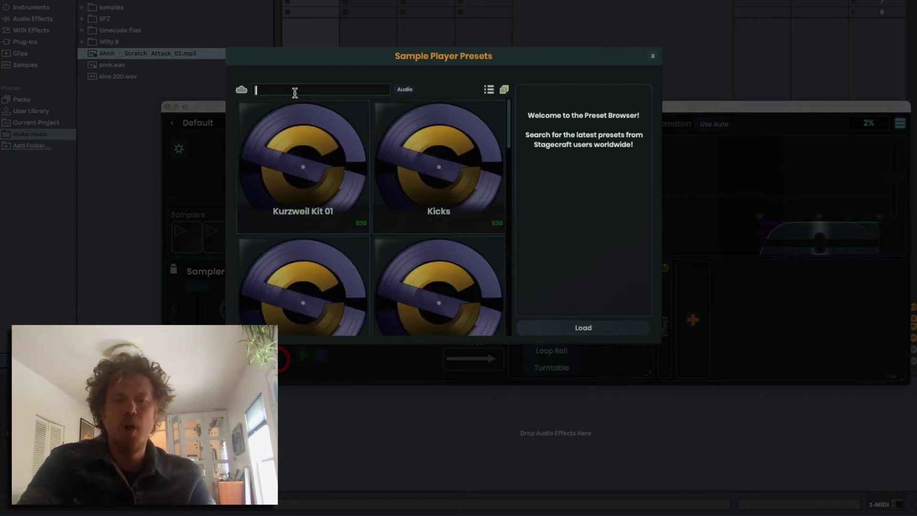
type("west")
key("Return")
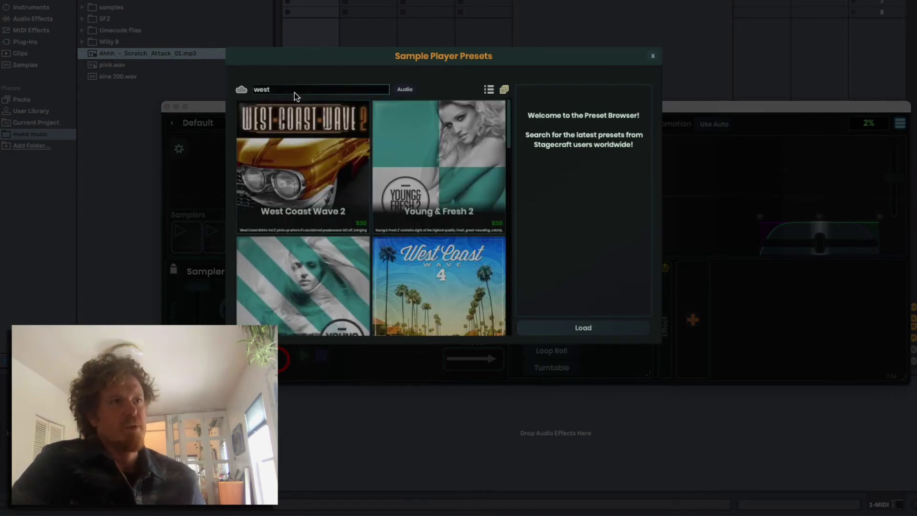
scroll(368, 220, "down", 5)
scroll(368, 219, "down", 3)
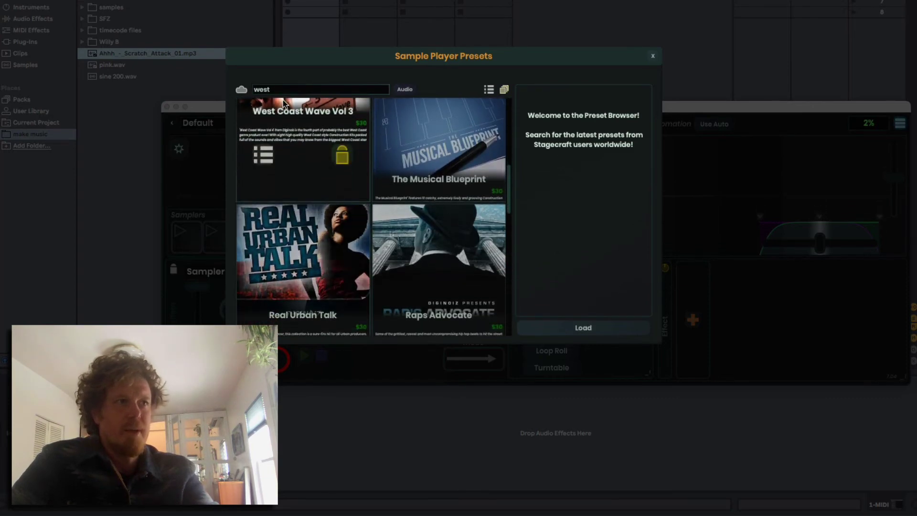
- Search the online sample presets for "dj" and look through the matching packs
double_click(275, 89)
type("dj")
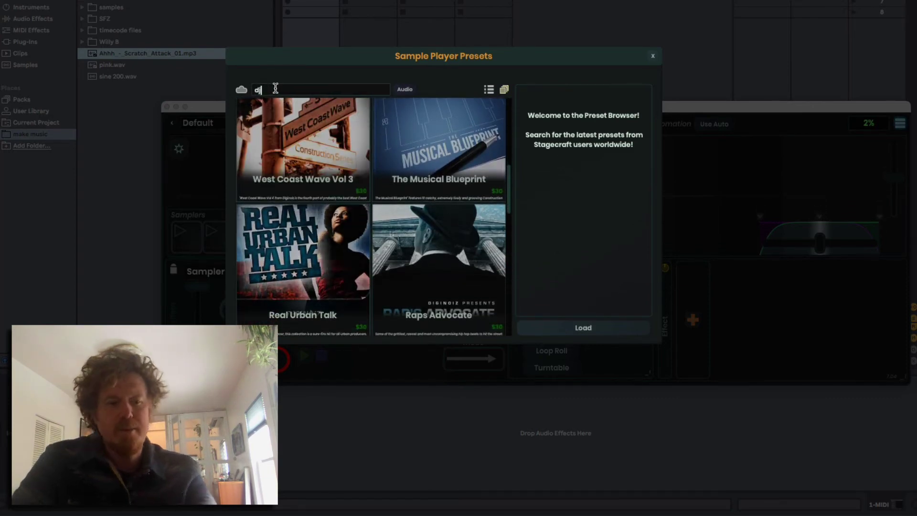
key("Return")
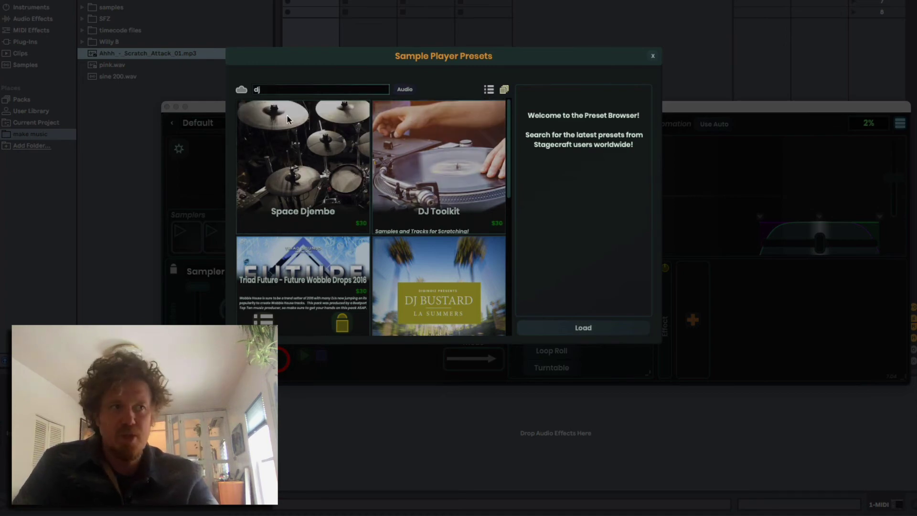
mouse_move(452, 208)
scroll(452, 208, "down", 8)
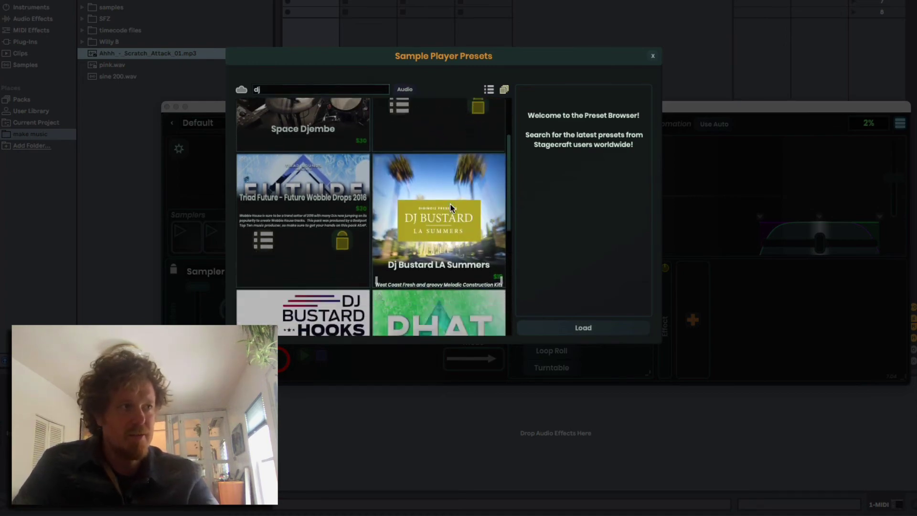
scroll(452, 208, "up", 8)
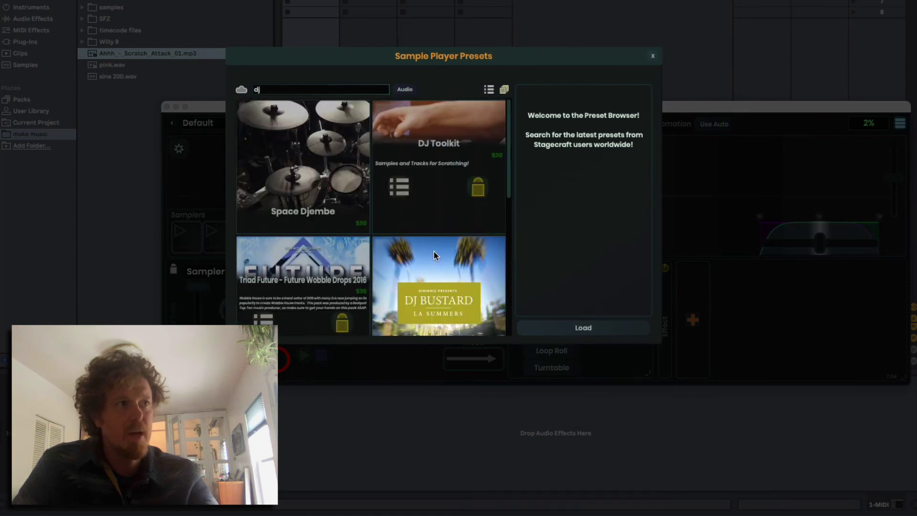
scroll(443, 187, "down", 6)
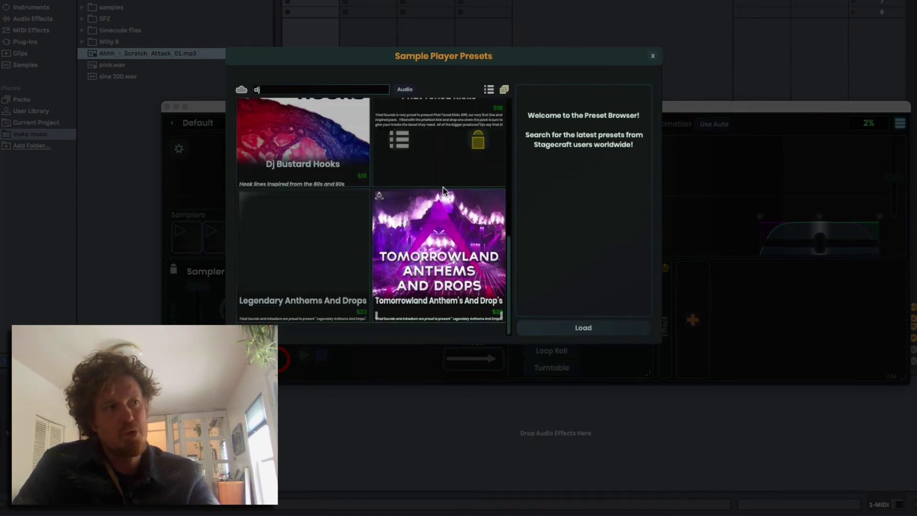
scroll(443, 187, "up", 6)
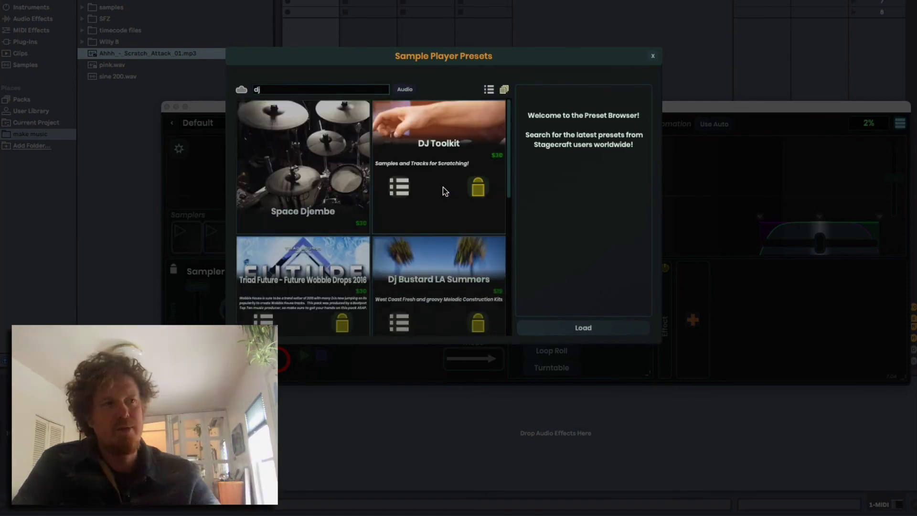
scroll(409, 179, "down", 6)
scroll(409, 179, "up", 6)
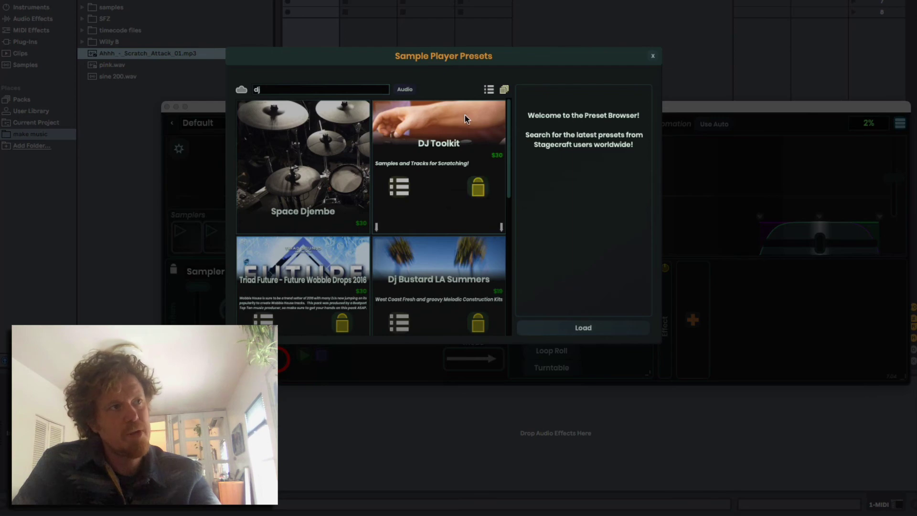
- List the contents of the DJ Toolkit pack and preview the Female-Ayo-Turn-Up and Bie-Zelda-1988 samples
left_click(402, 191)
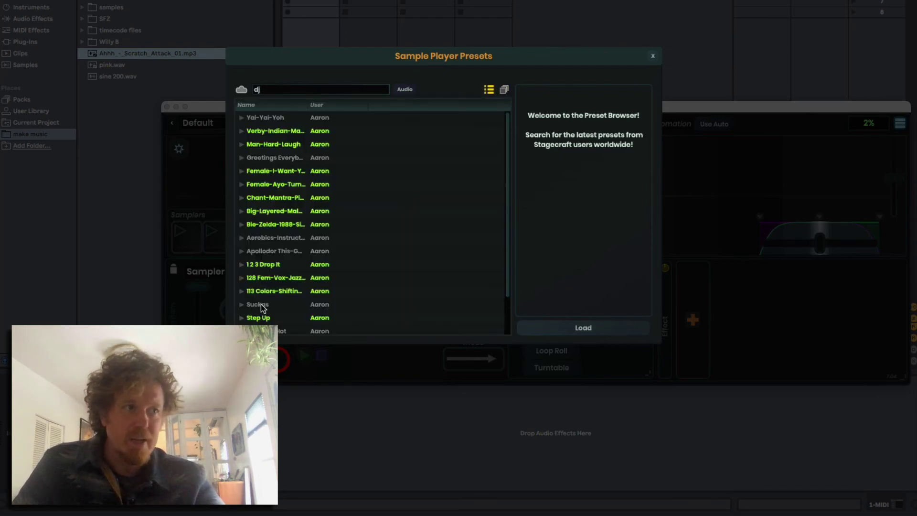
left_click(271, 187)
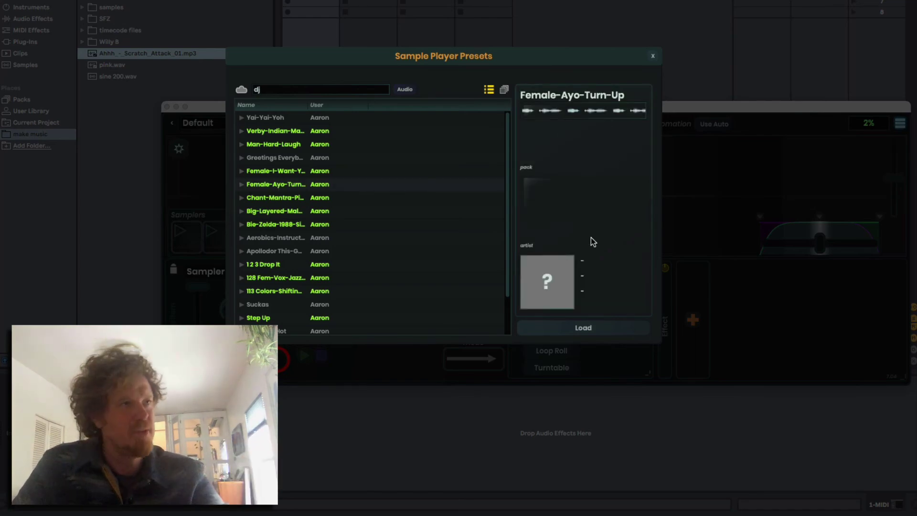
left_click(258, 225)
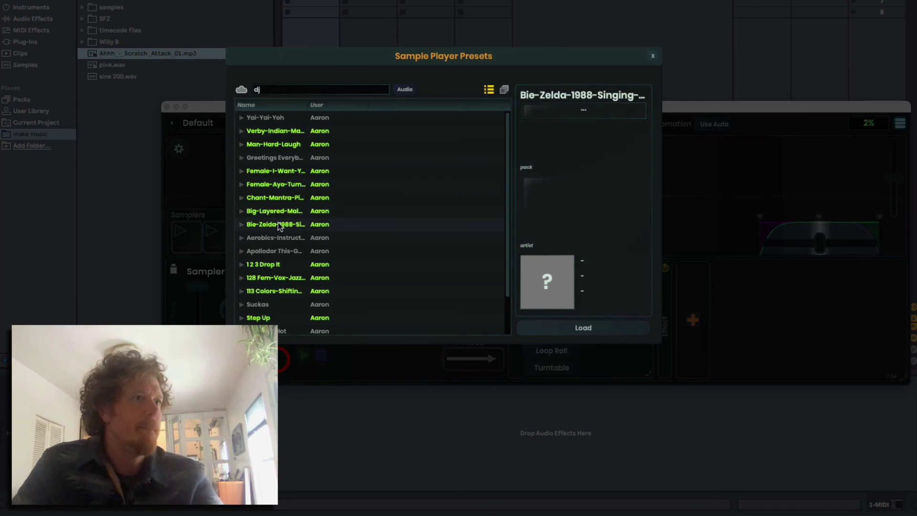
- Preview the Bie-Zelda-1988, Big-Layered-Male-Vocal and Chant-Mantra samples in the DJ Toolkit list
left_click(243, 225)
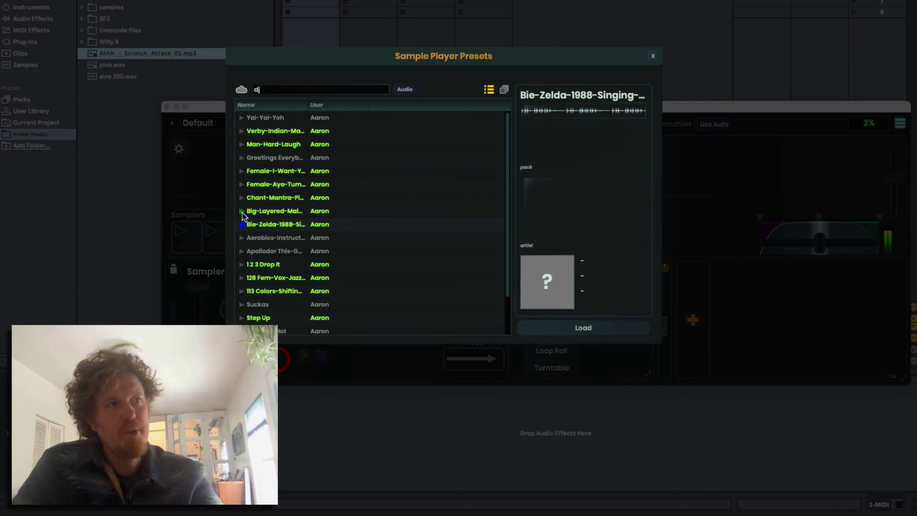
left_click(242, 212)
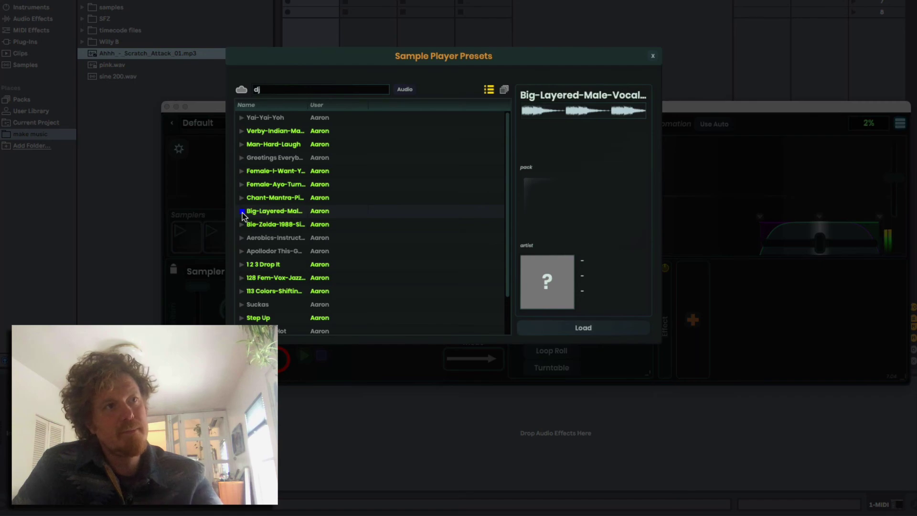
left_click(243, 198)
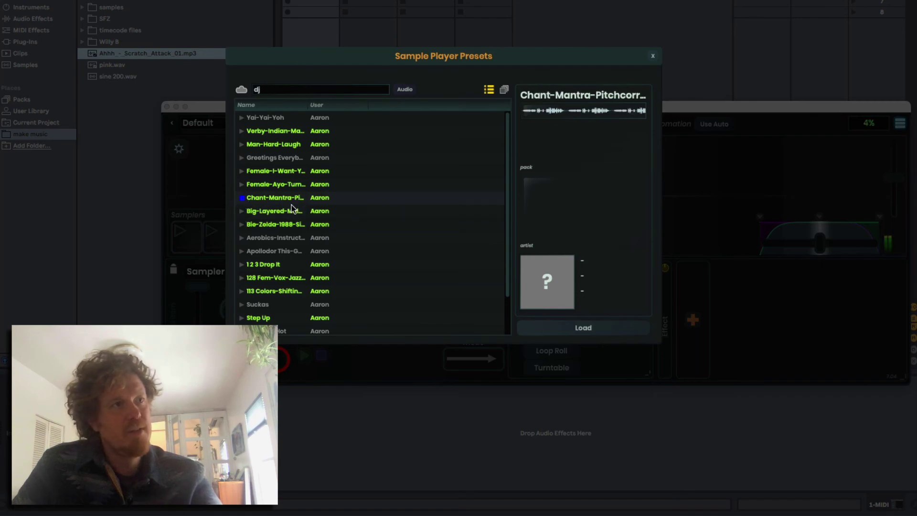
- Load the Chant-Mantra sample into Sampler 4, close the online sample presets and play the sampler
left_click(271, 214)
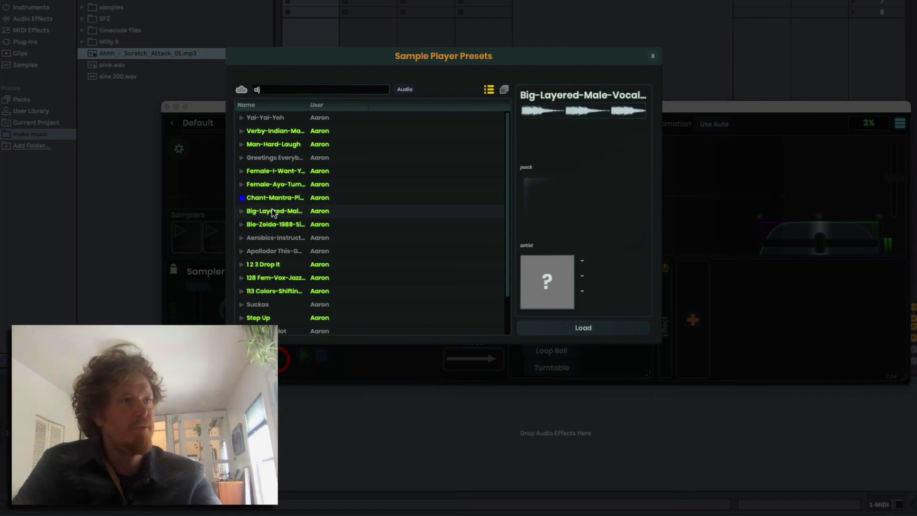
left_click(270, 199)
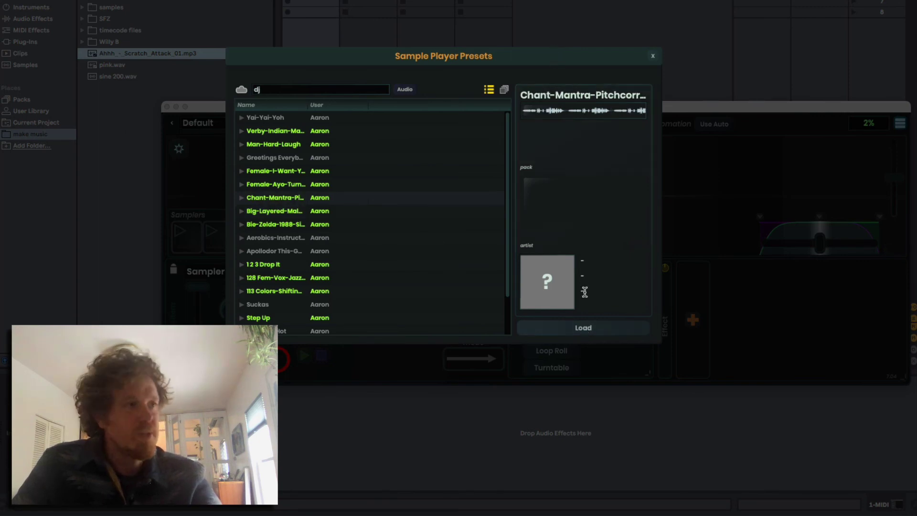
left_click(654, 55)
left_click_drag(589, 106, 576, 106)
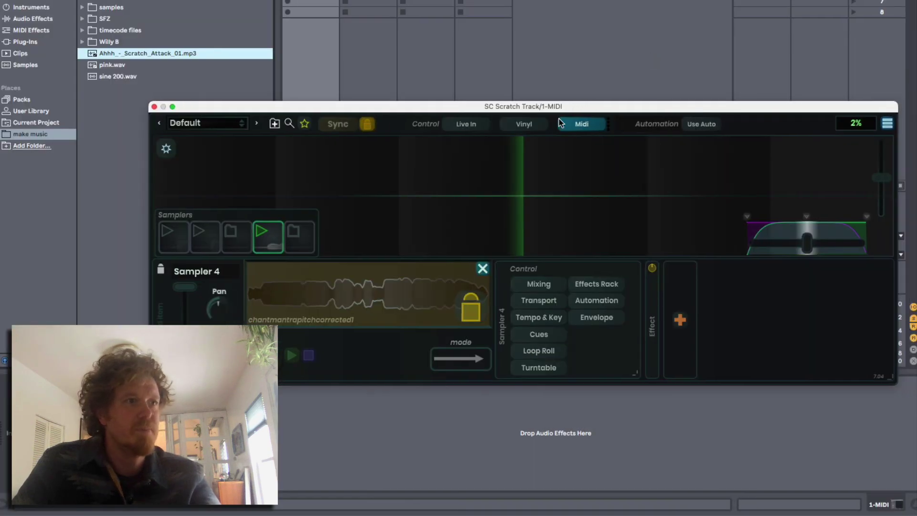
left_click(264, 233)
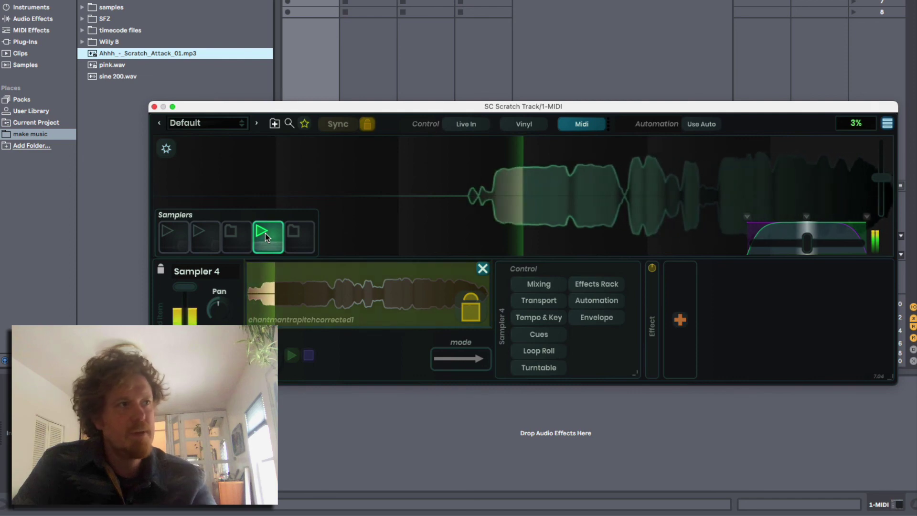